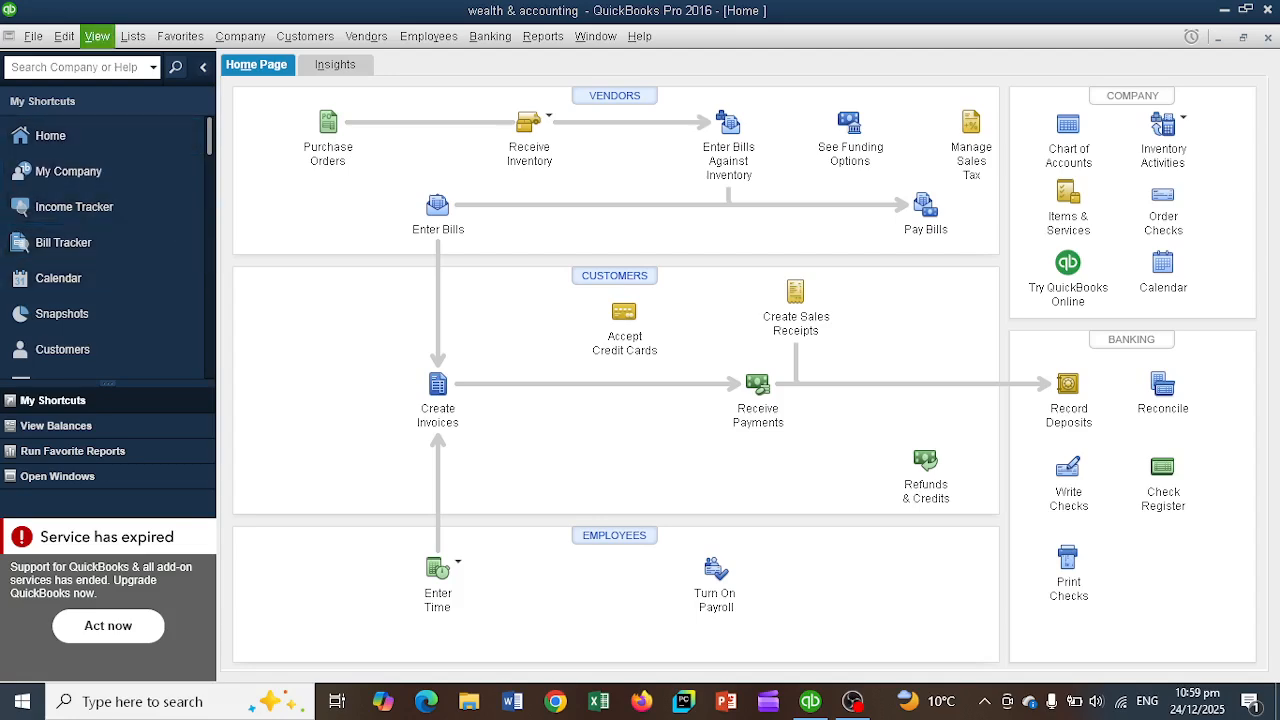
Switch the icon bar to the Top Icon Bar layout and collapse the Do More with QuickBooks section
click(97, 36)
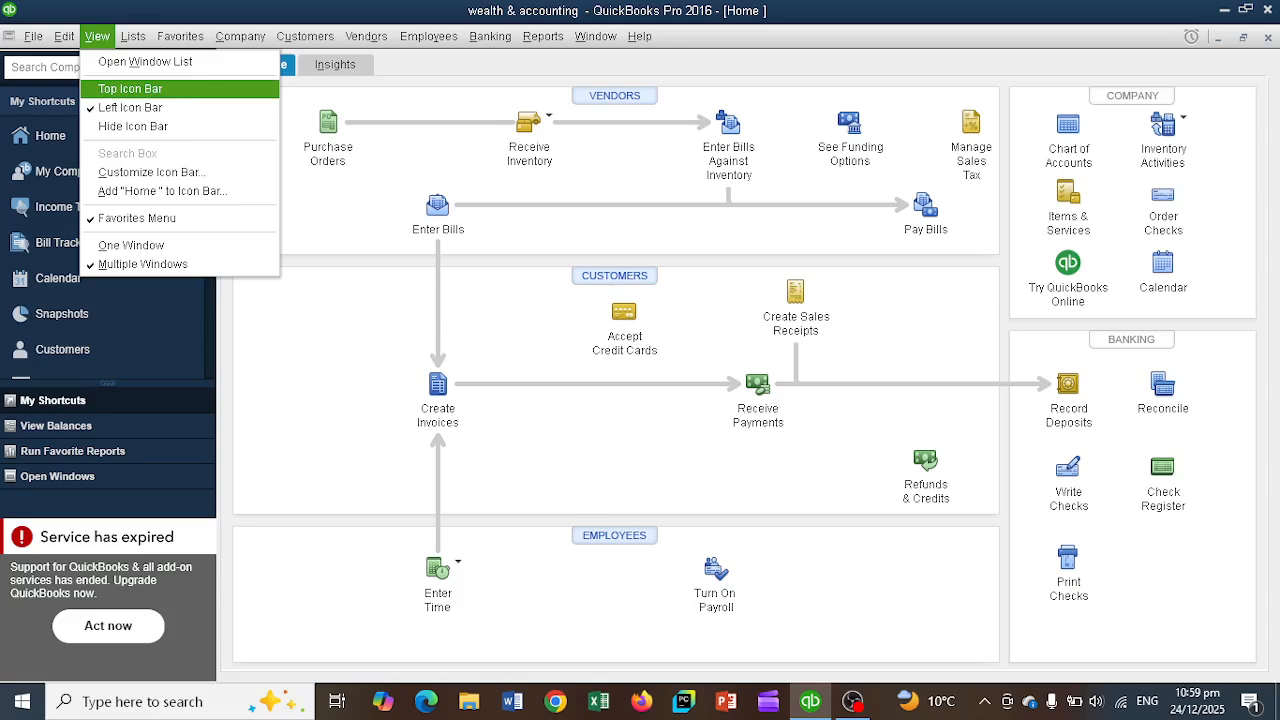
click(130, 88)
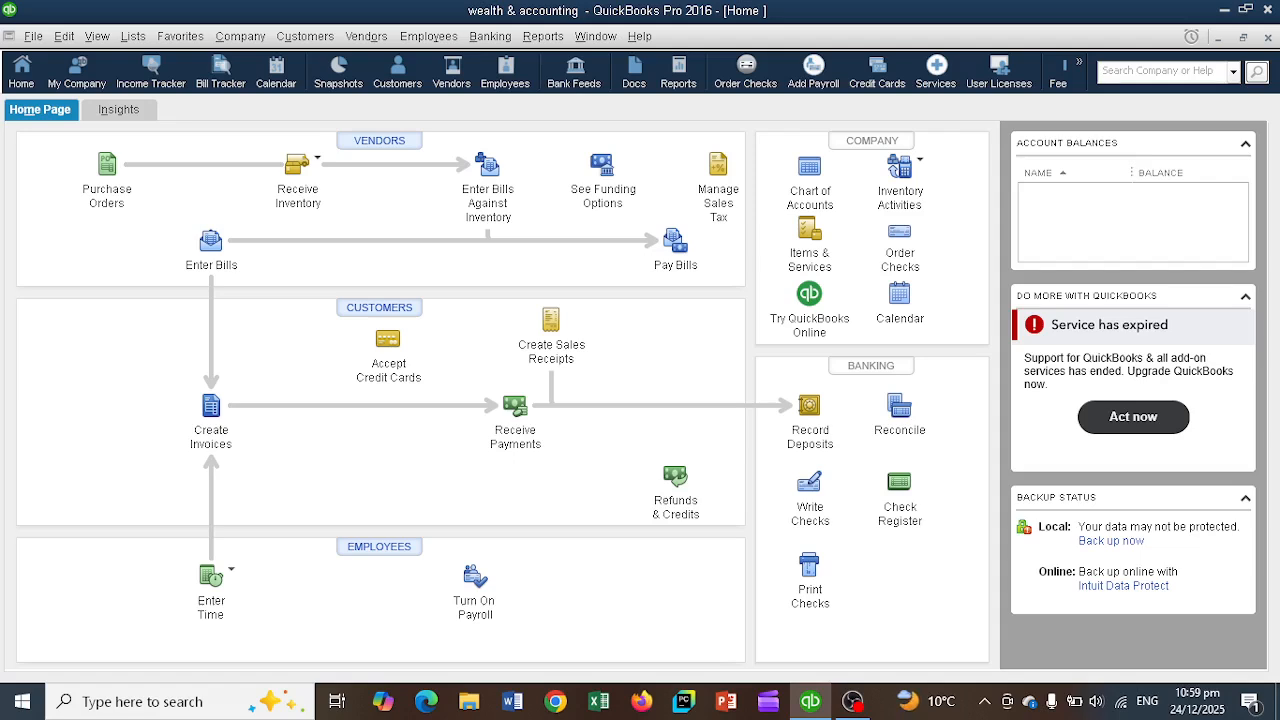
click(1245, 297)
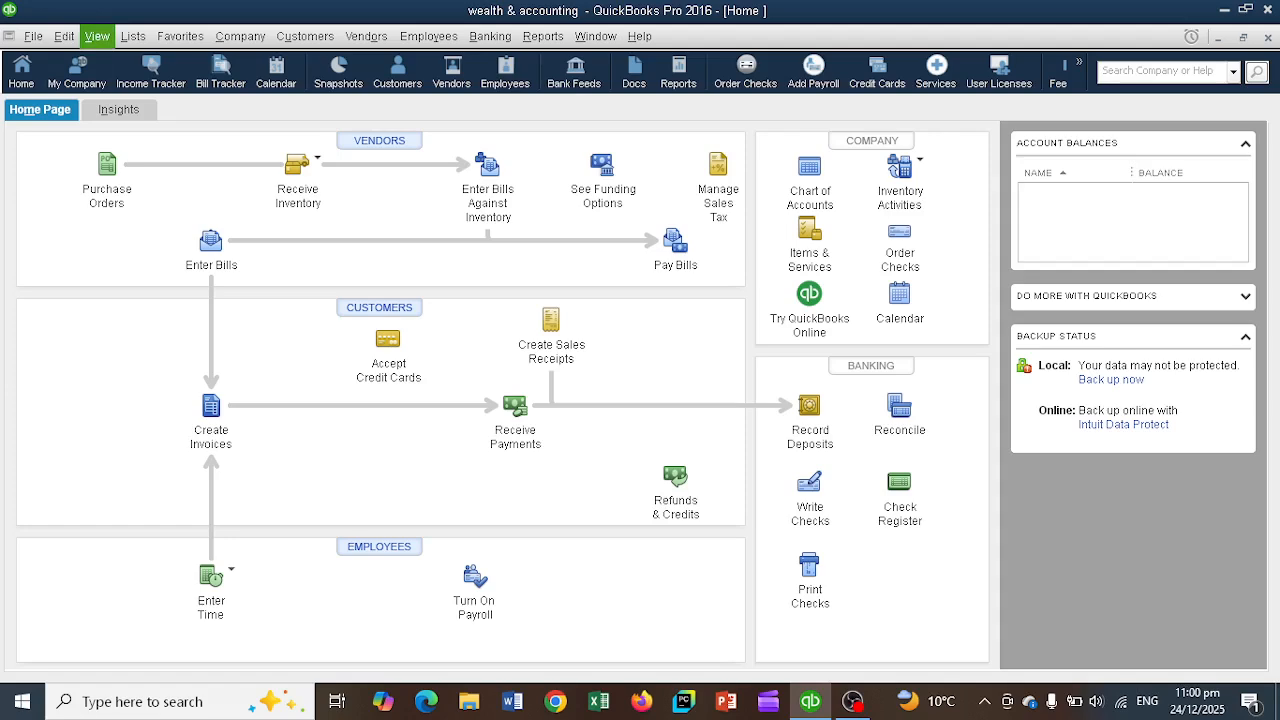
Customize the icon bar by moving Calendar directly below Home in the icon bar content
click(97, 36)
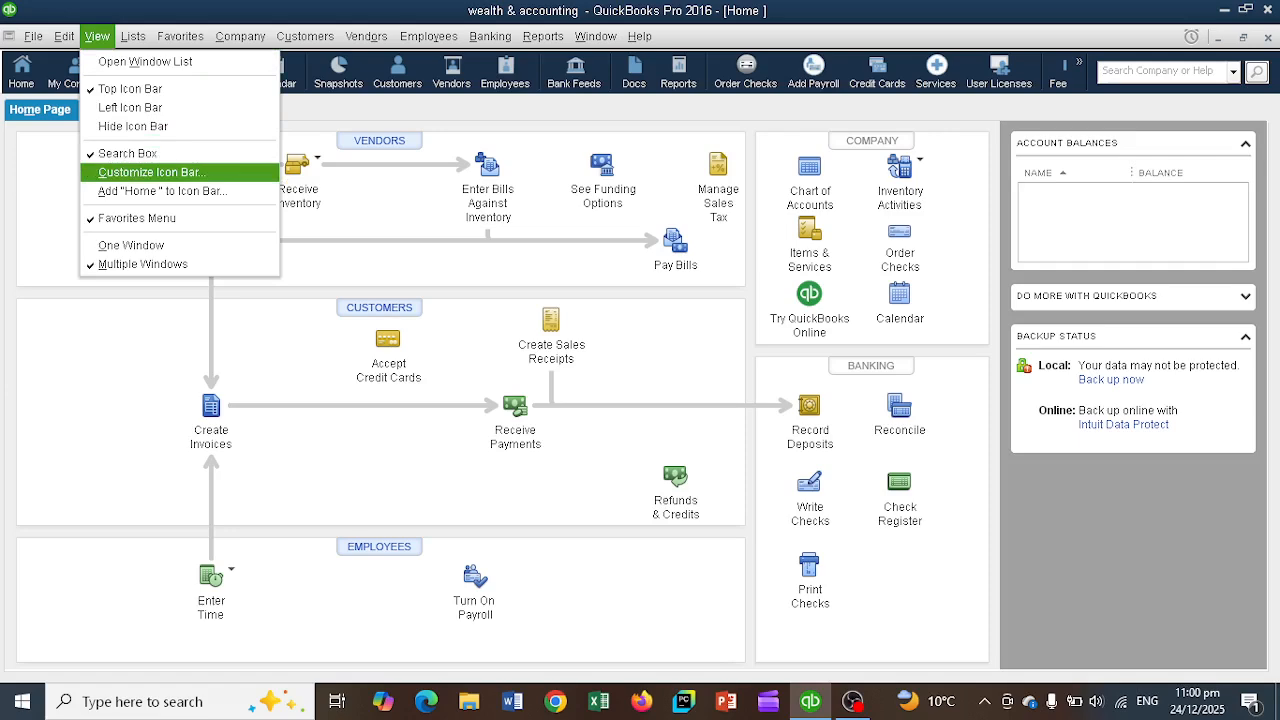
click(152, 172)
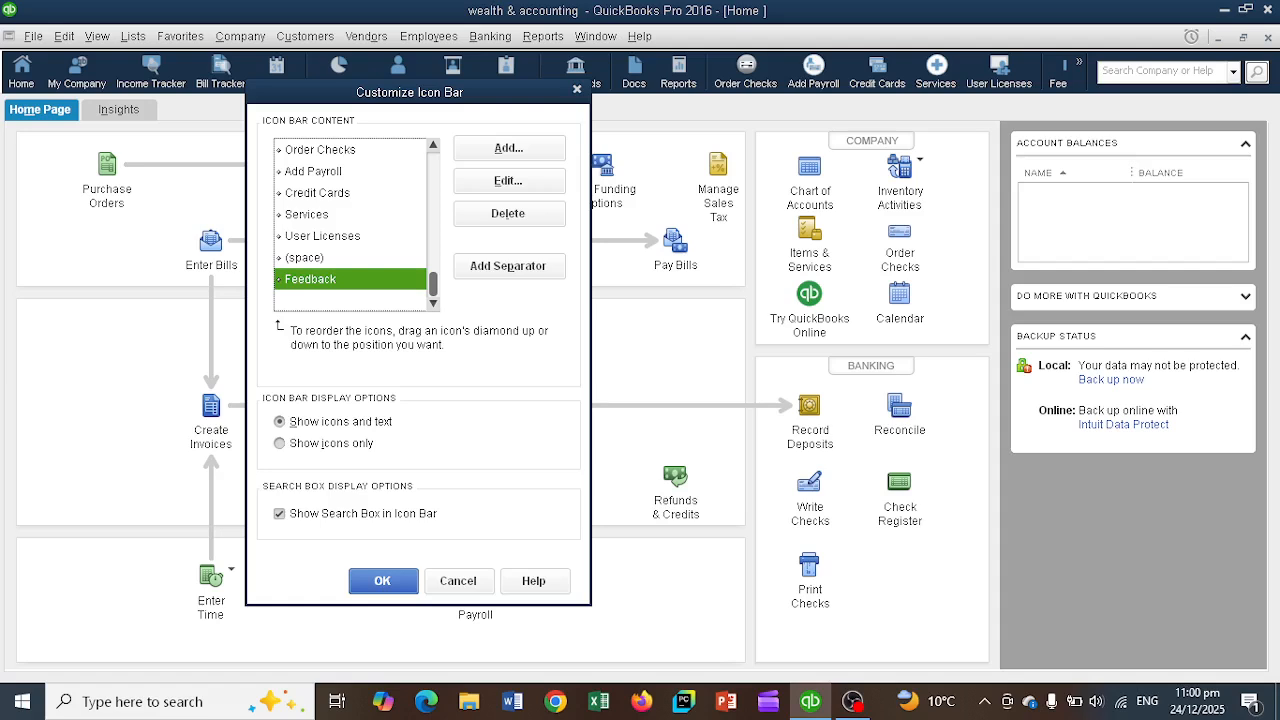
scroll(350, 220, up, 8)
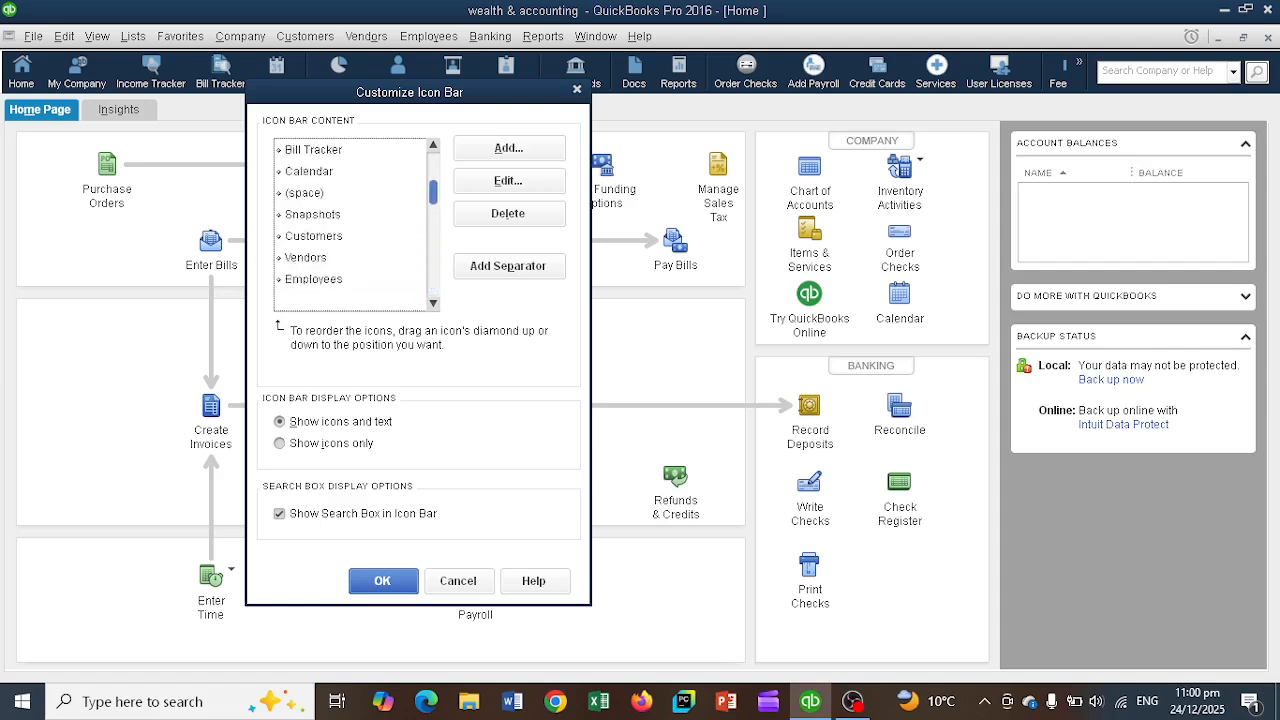
click(320, 150)
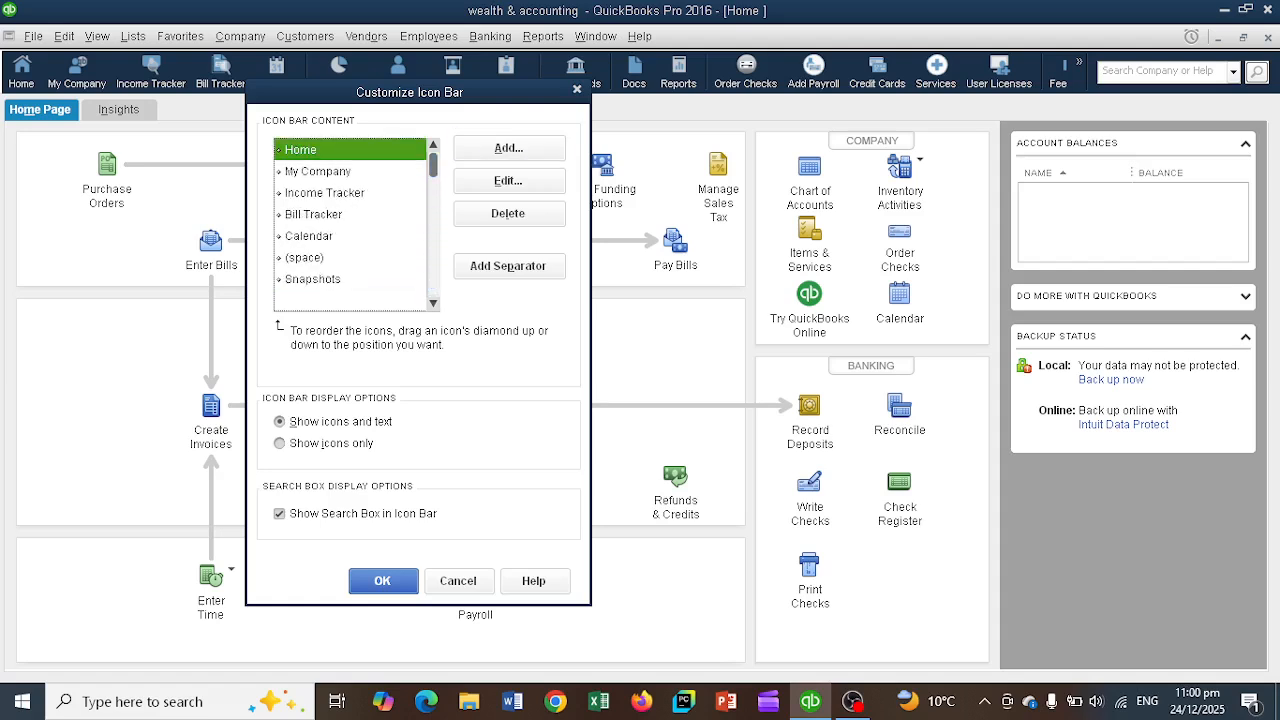
click(318, 171)
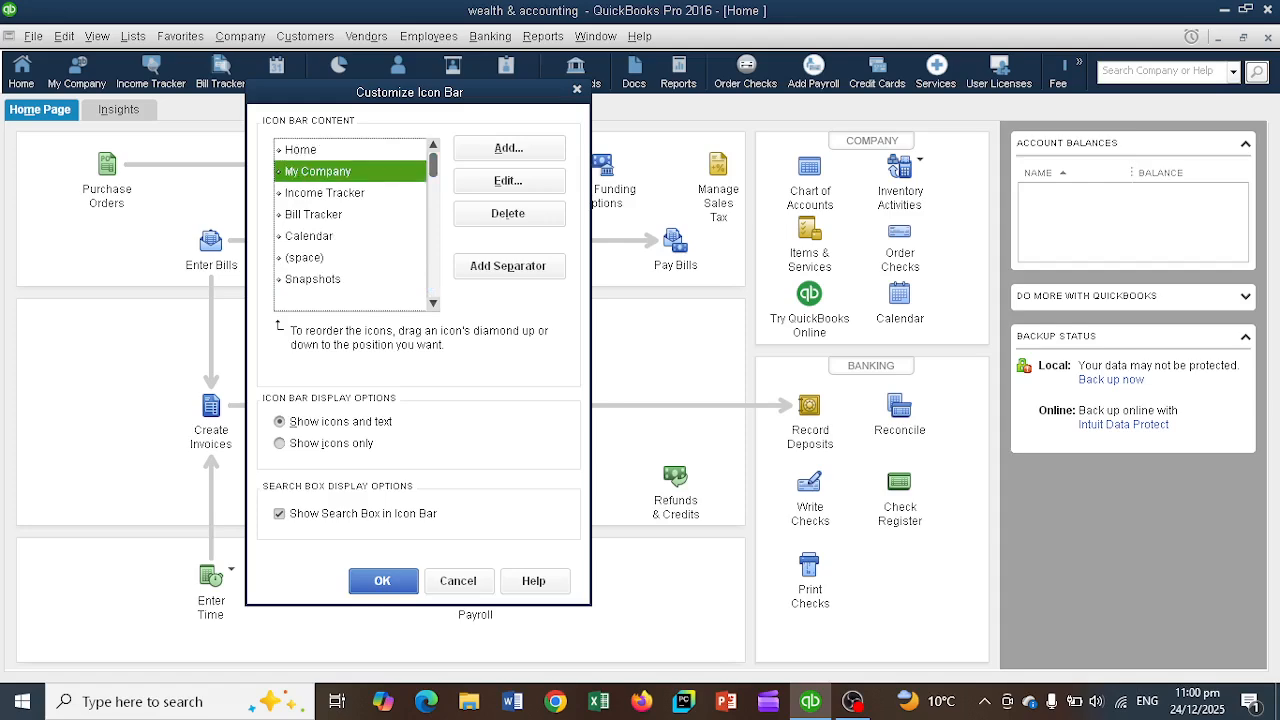
click(324, 193)
click(314, 215)
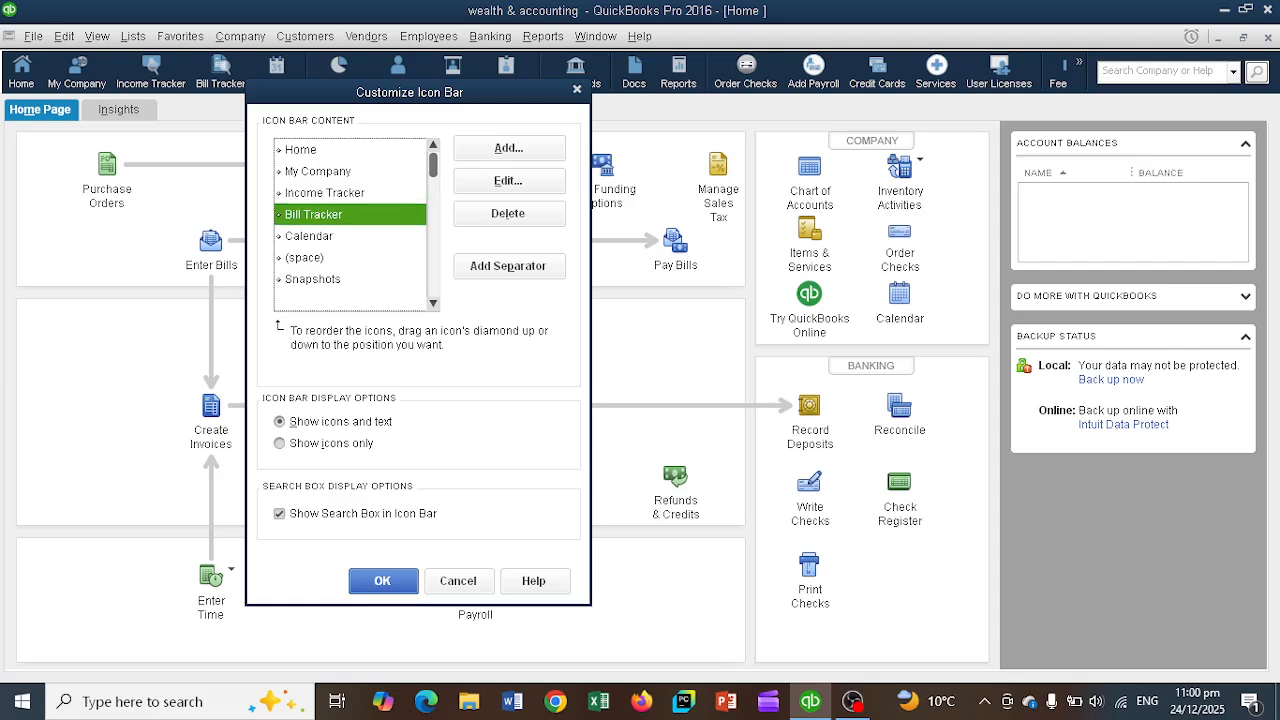
click(309, 236)
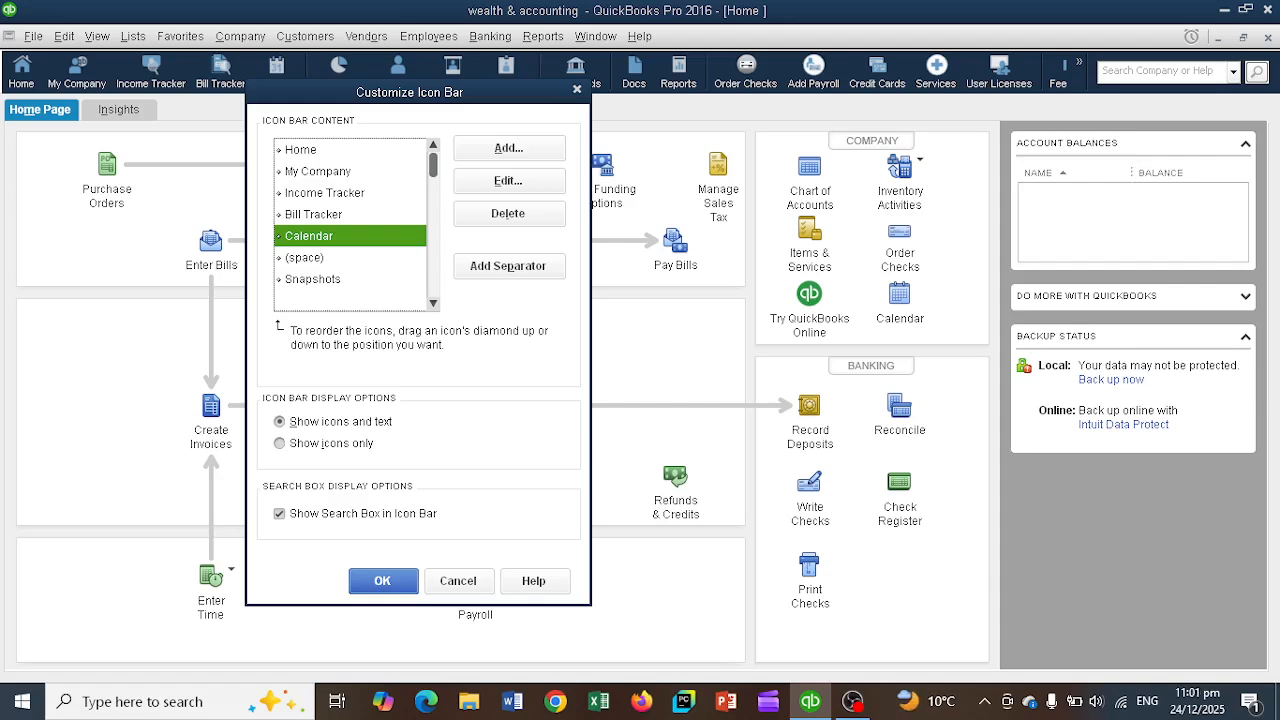
drag(279, 236, 277, 161)
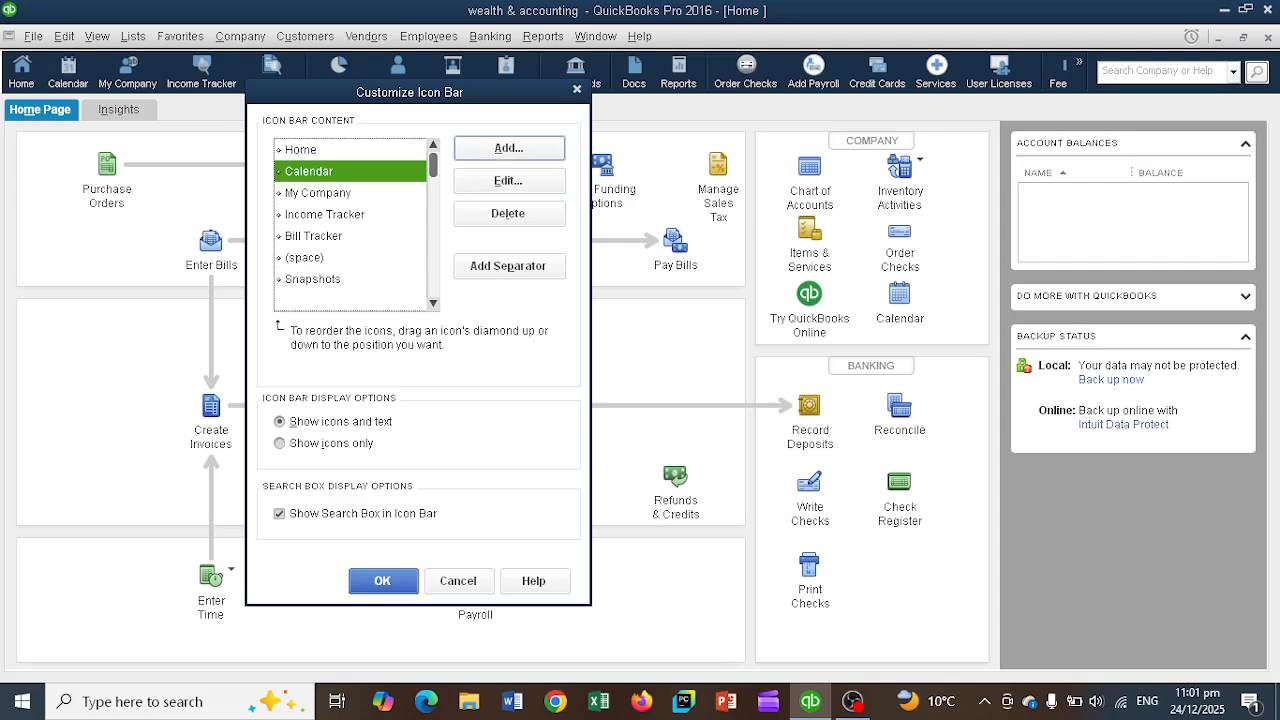
Add the Calculator to the icon bar with its calculator icon and the label Calc, and place it directly below Home
click(509, 148)
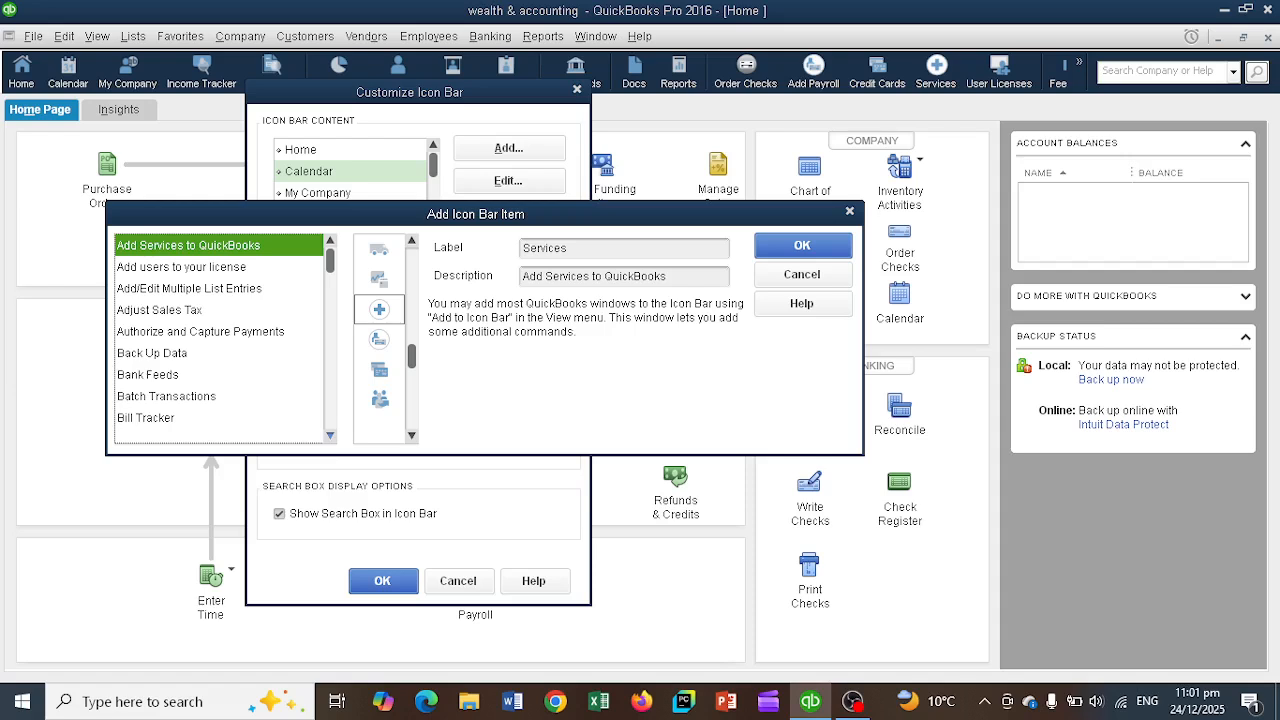
click(330, 436)
click(330, 436)
click(330, 436)
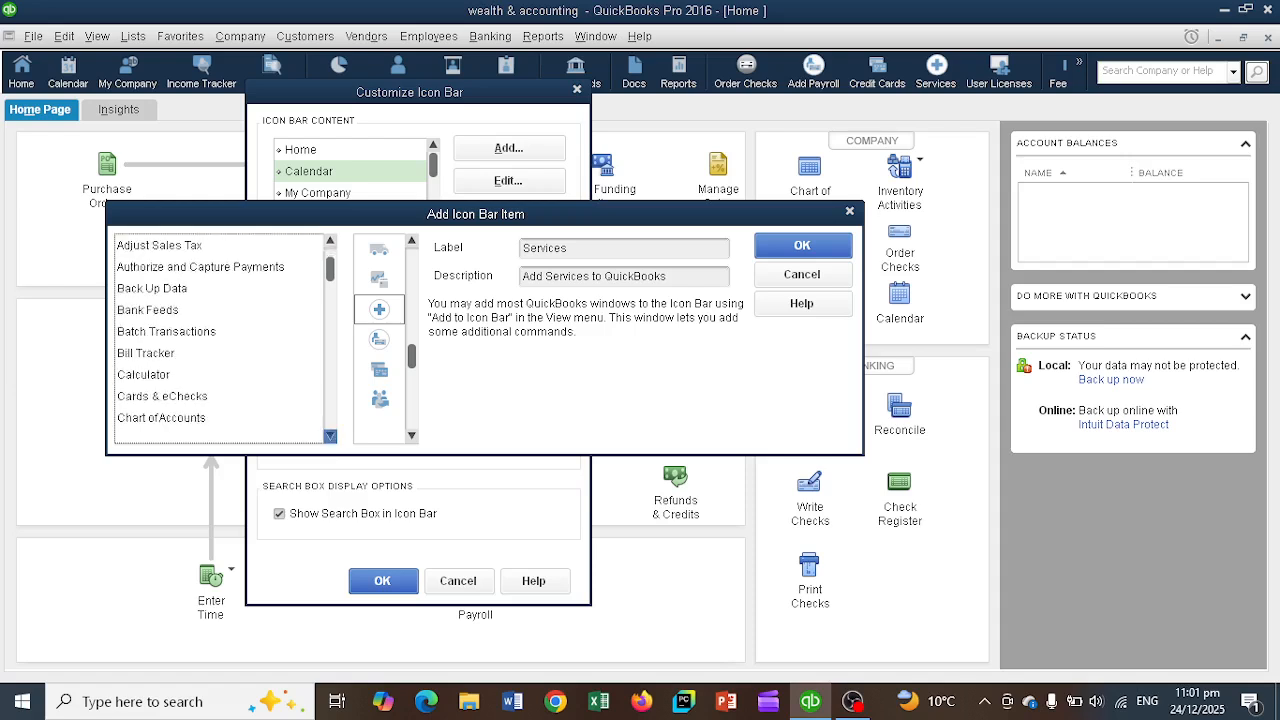
click(330, 436)
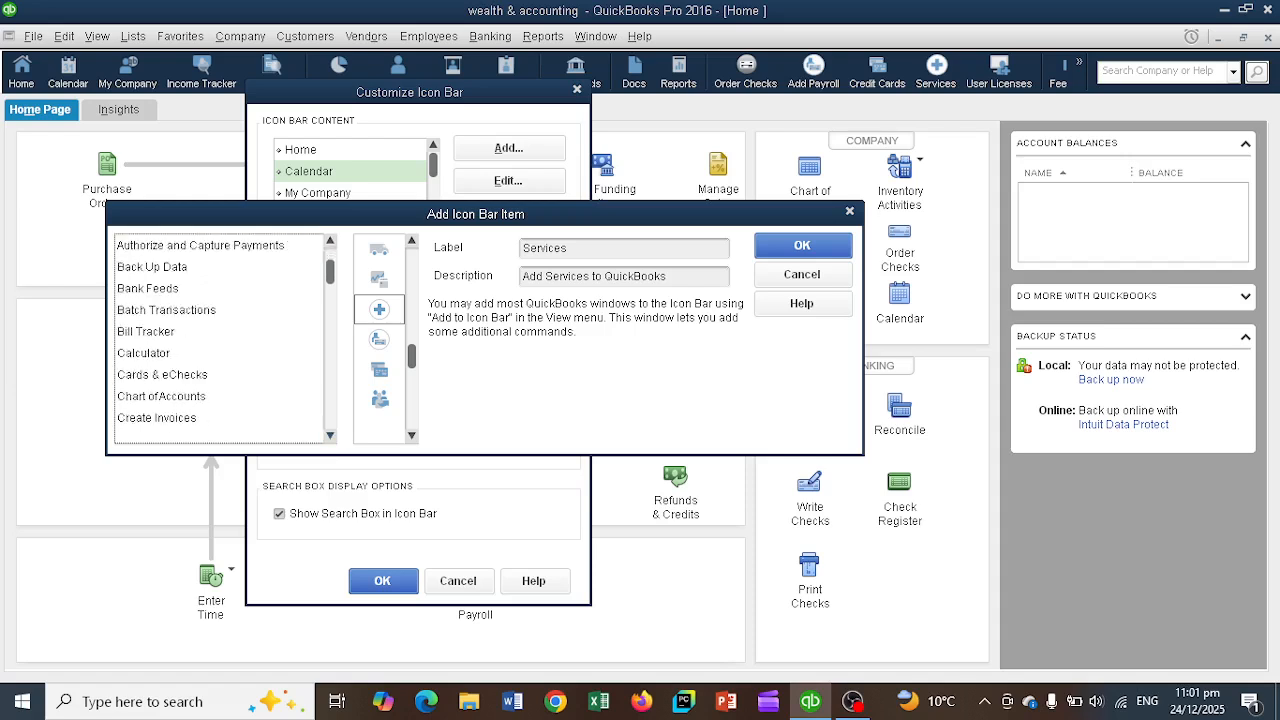
click(144, 353)
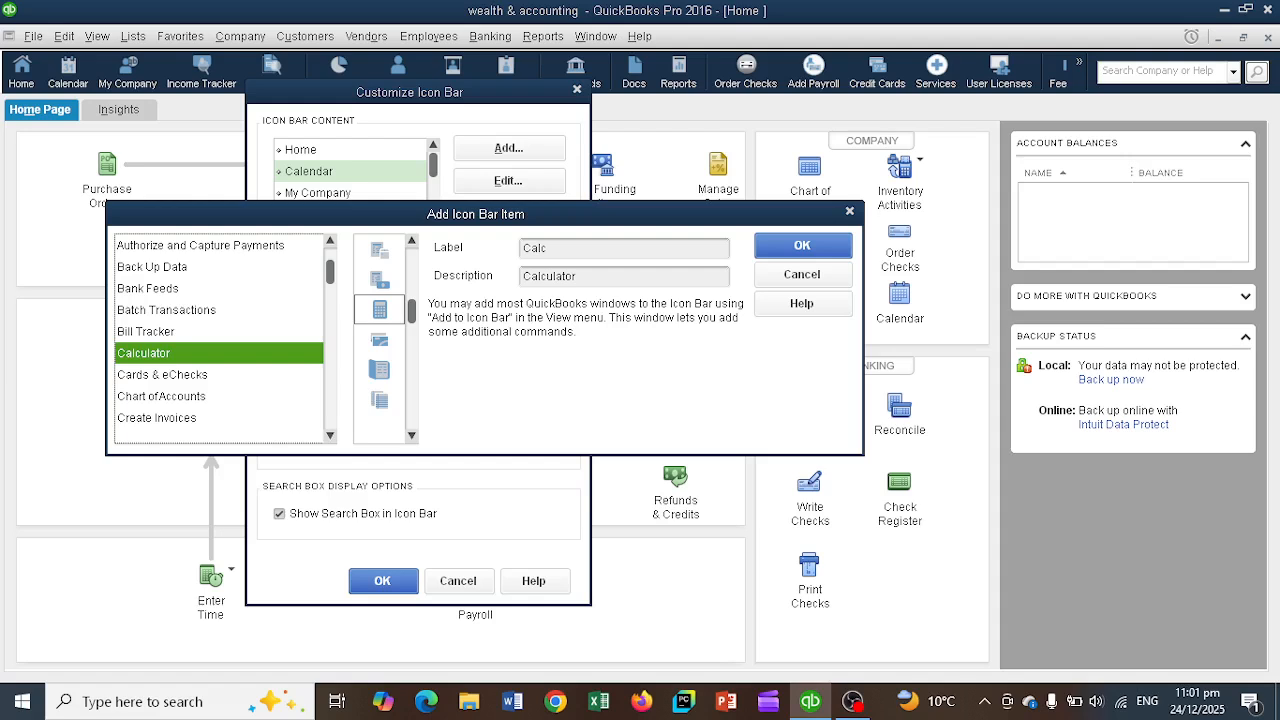
click(380, 280)
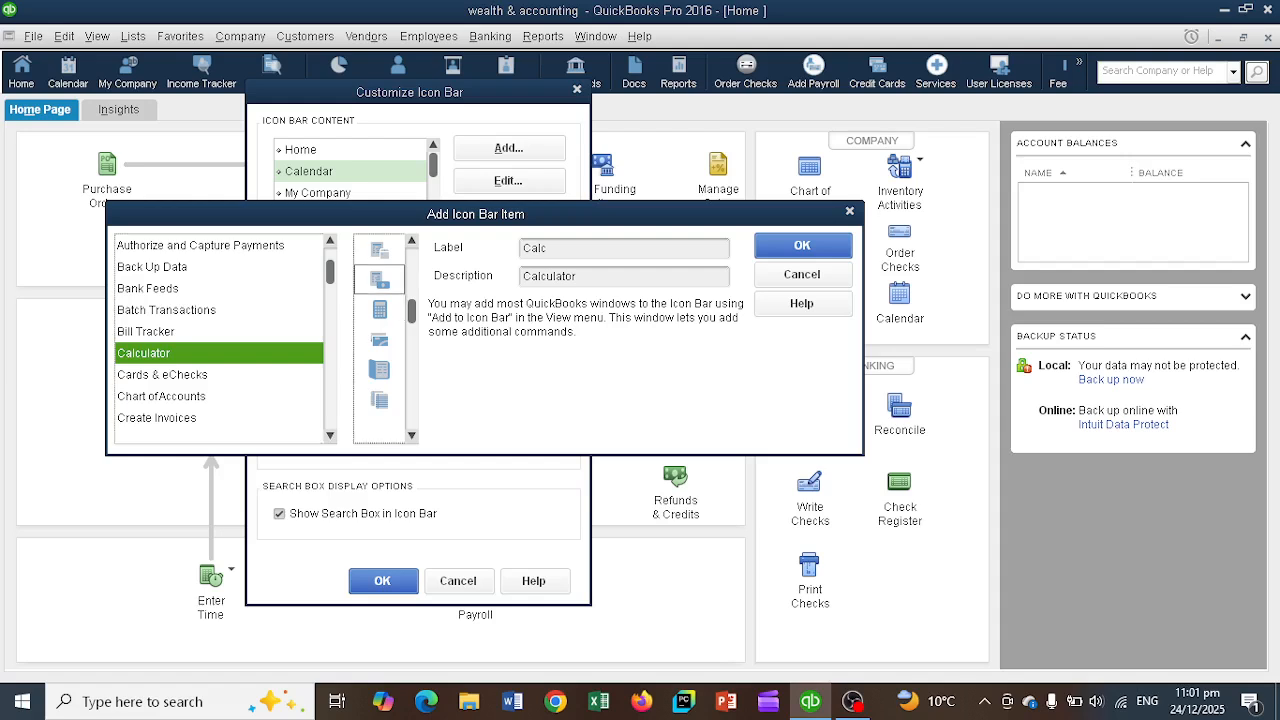
click(380, 250)
click(380, 310)
click(548, 248)
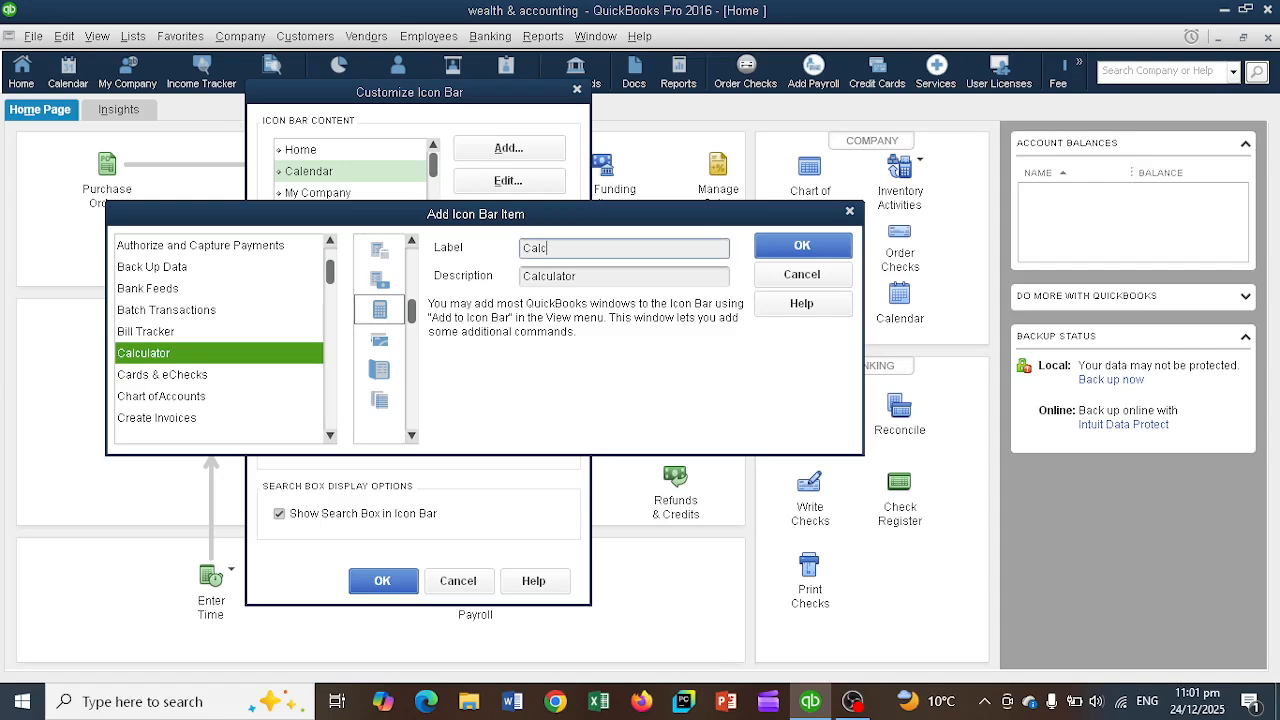
click(577, 276)
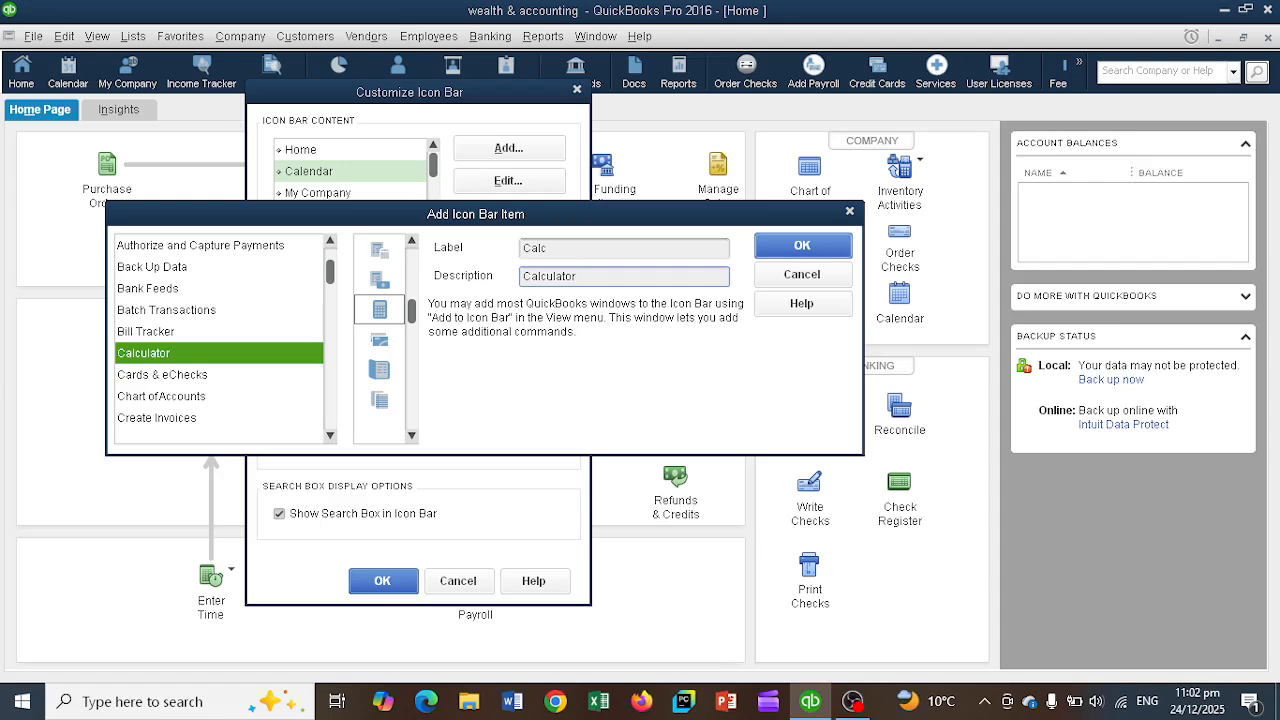
key(Return)
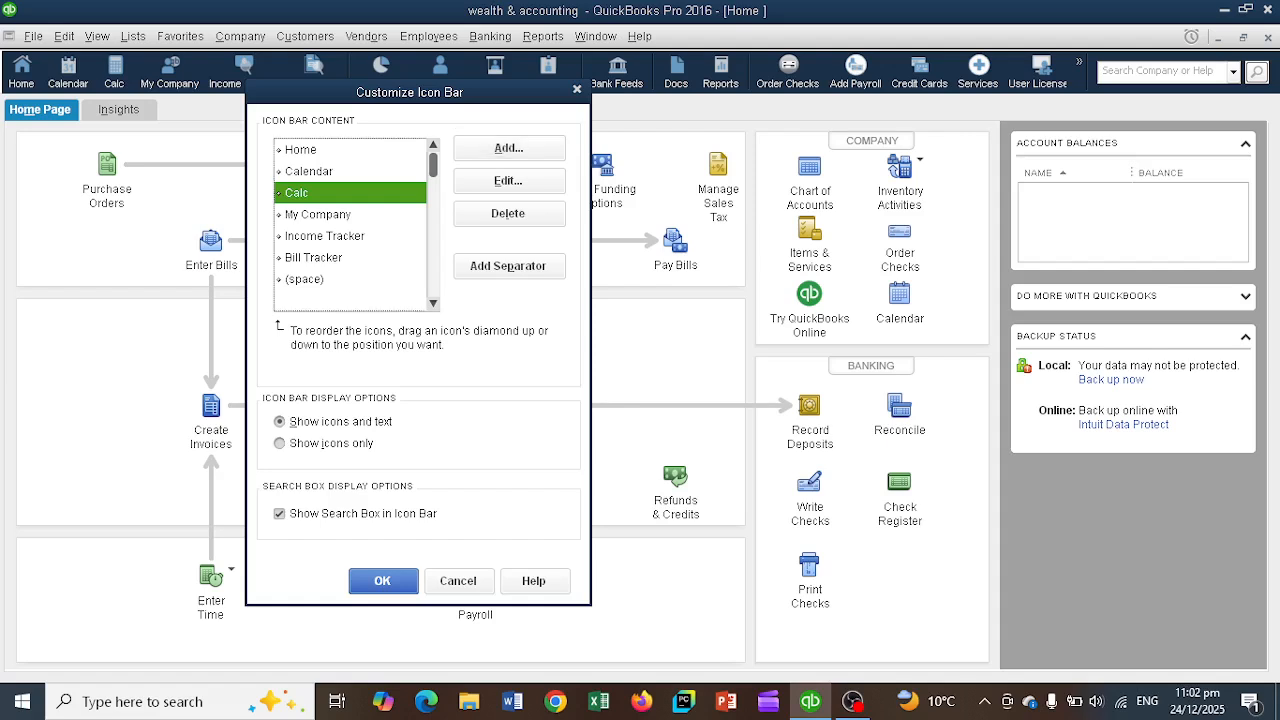
drag(279, 193, 279, 168)
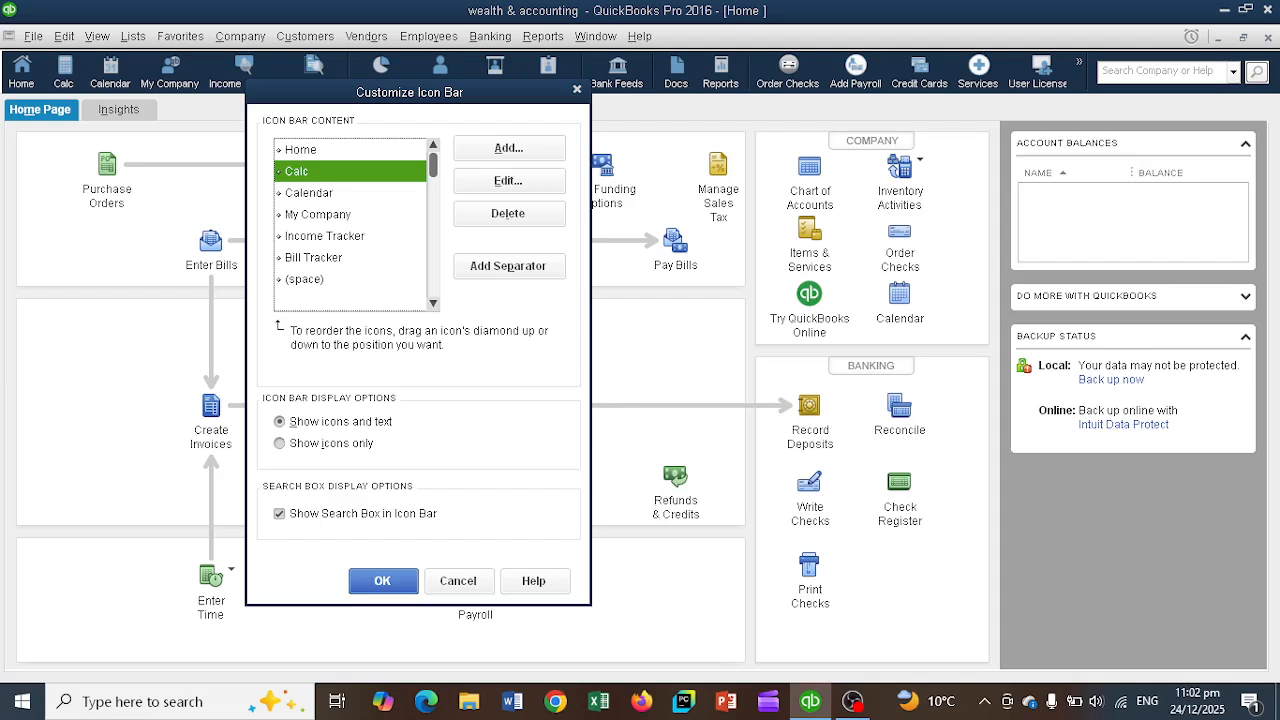
Delete the Services item from the icon bar content and save the customization
click(433, 303)
click(433, 303)
click(433, 303)
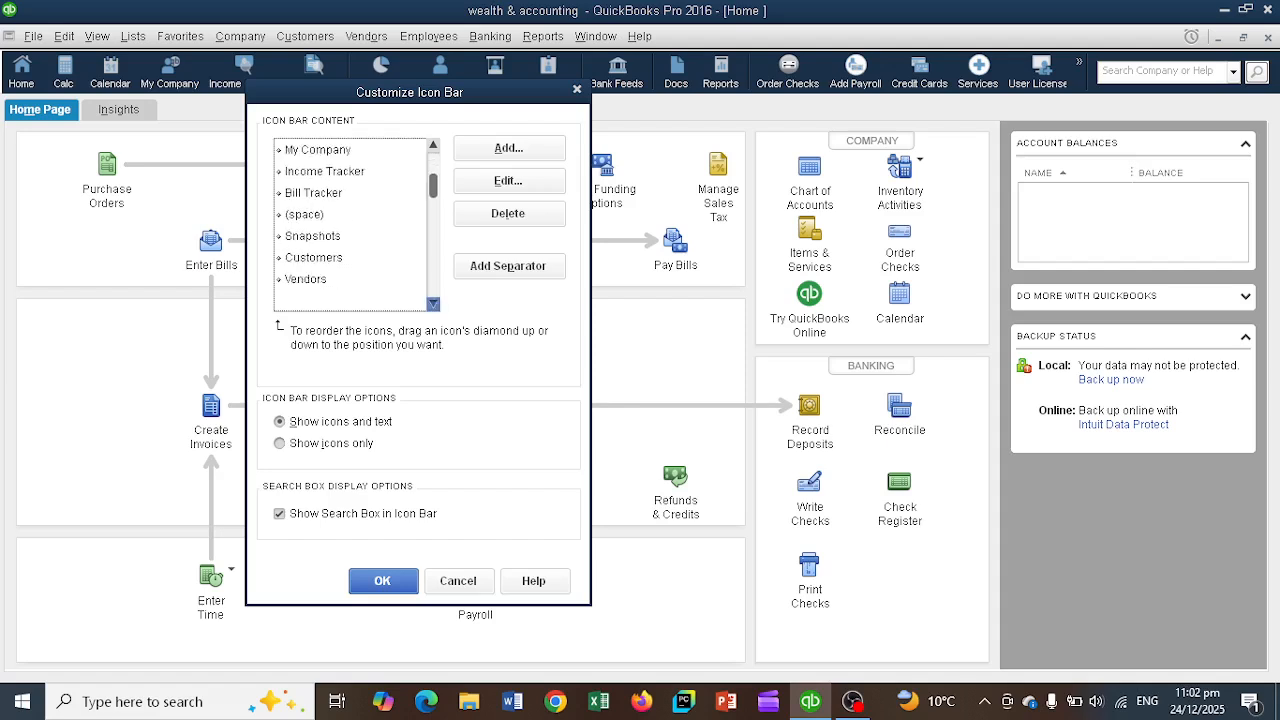
click(433, 303)
click(433, 303)
click(433, 303)
click(433, 303)
click(433, 303)
click(433, 303)
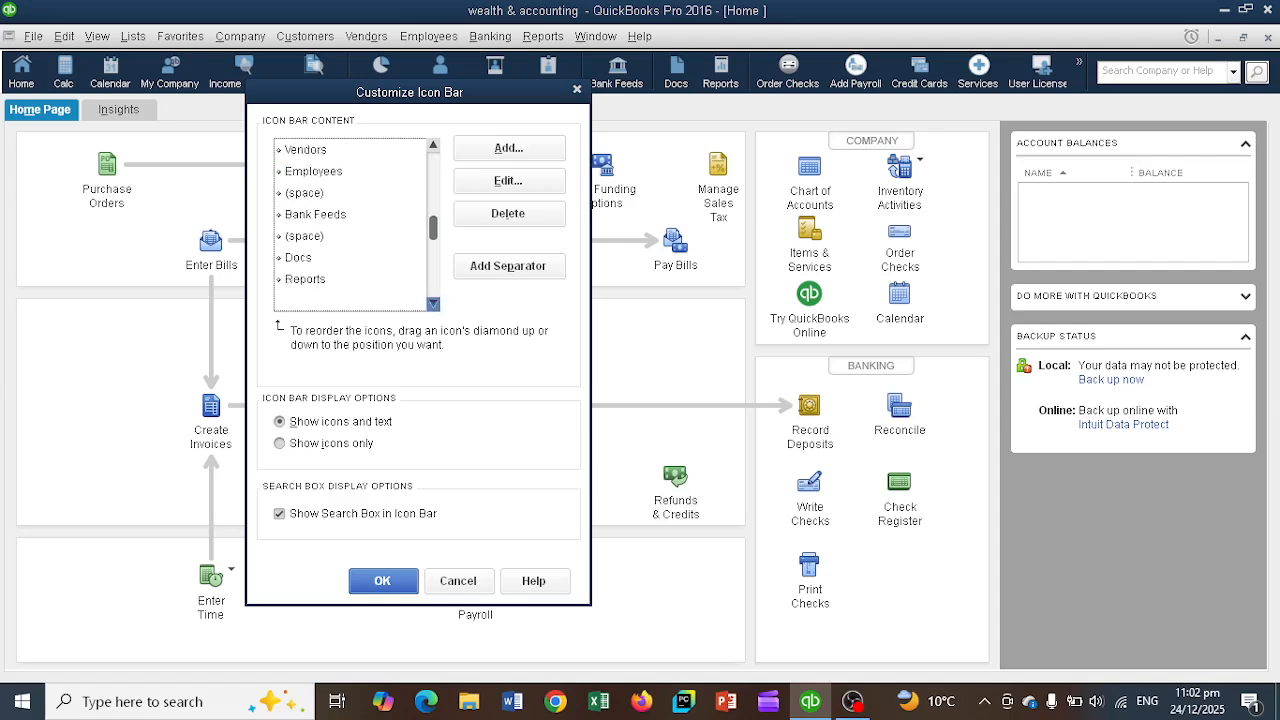
click(433, 303)
click(433, 303)
click(433, 303)
click(433, 303)
click(433, 303)
click(433, 303)
click(433, 303)
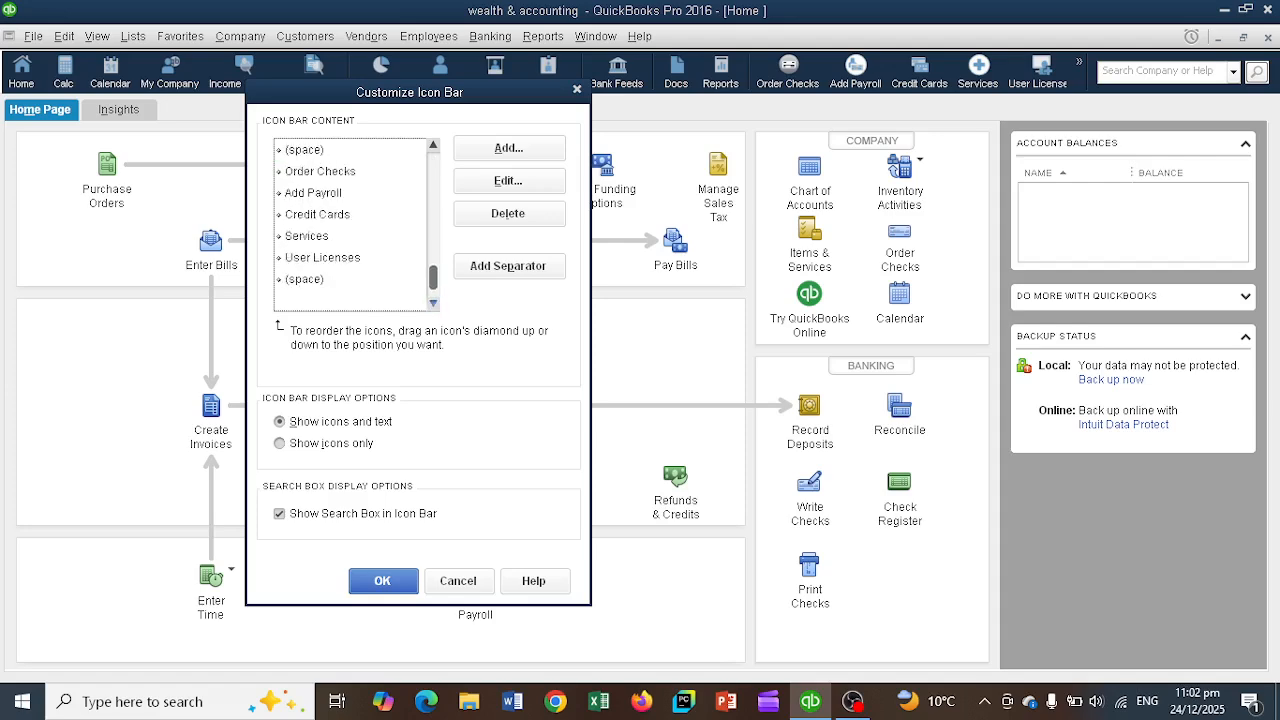
click(433, 303)
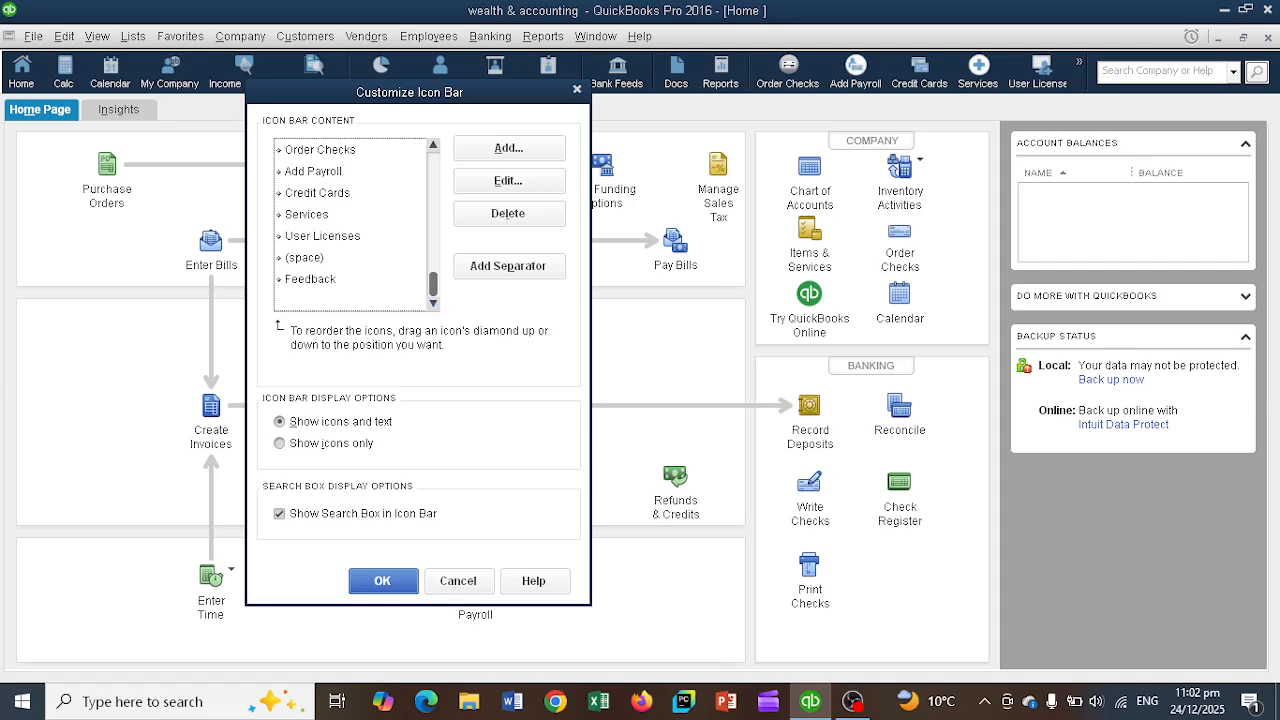
click(307, 215)
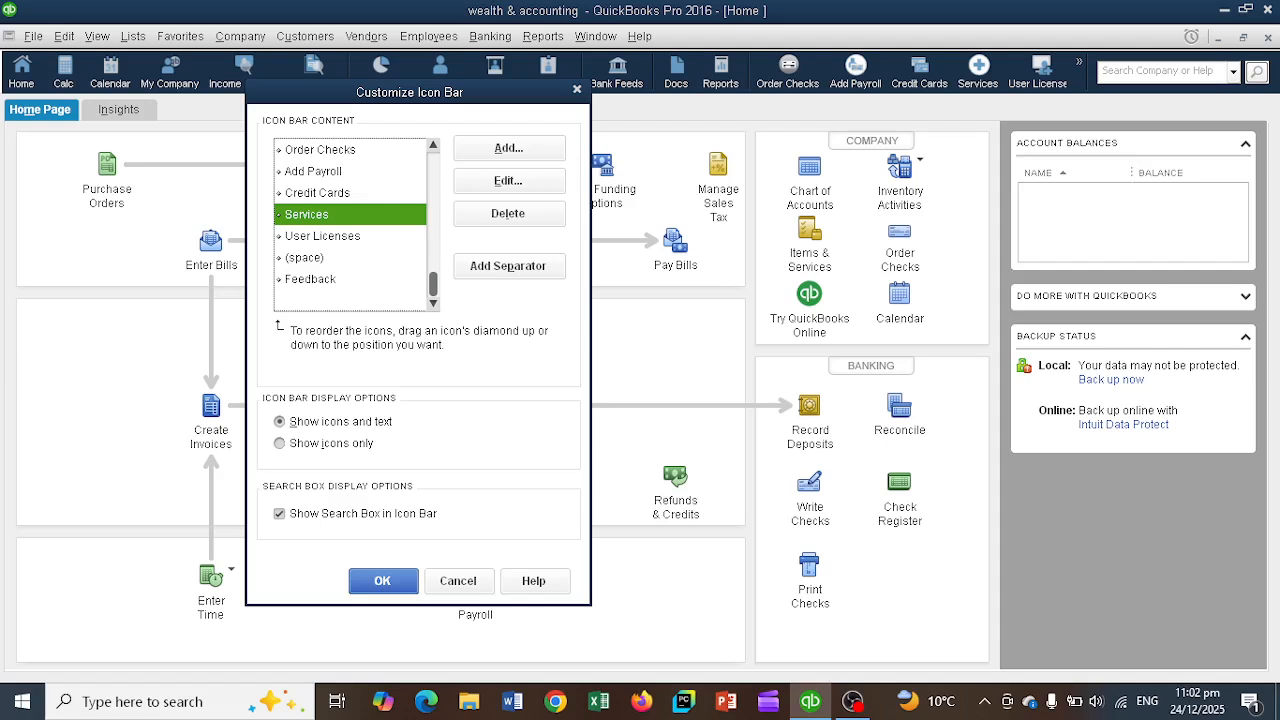
click(508, 213)
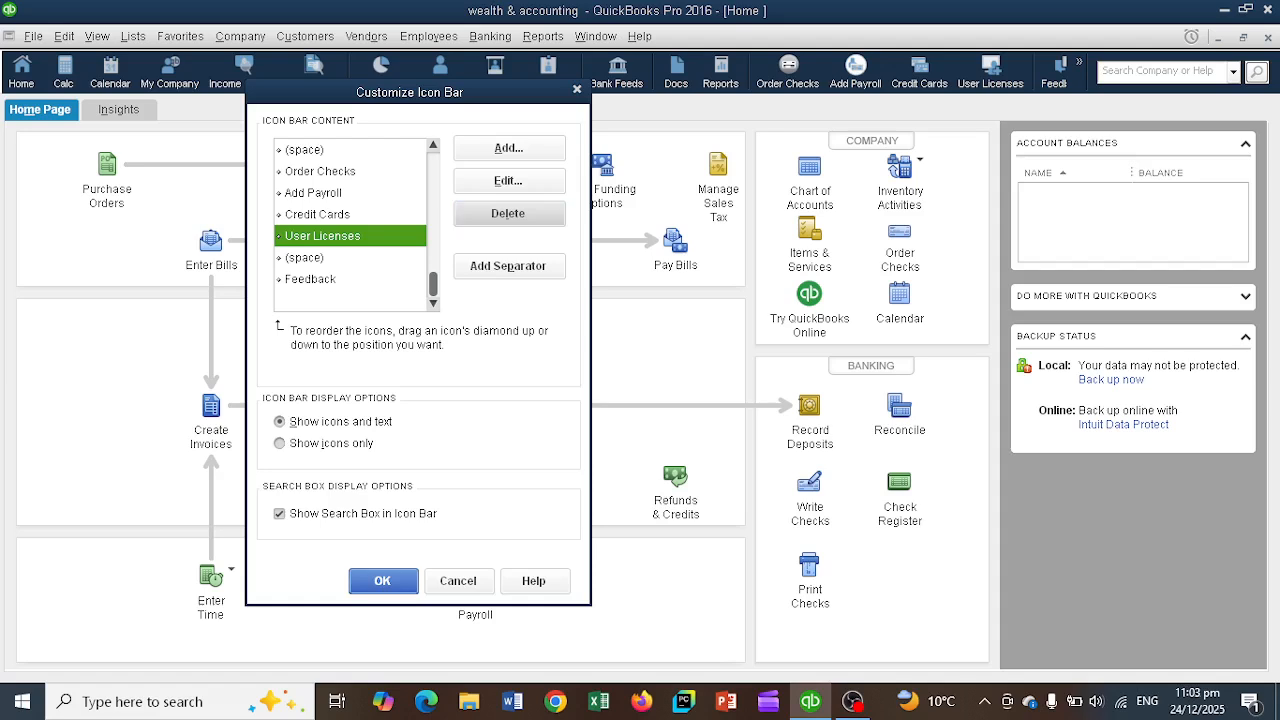
click(382, 580)
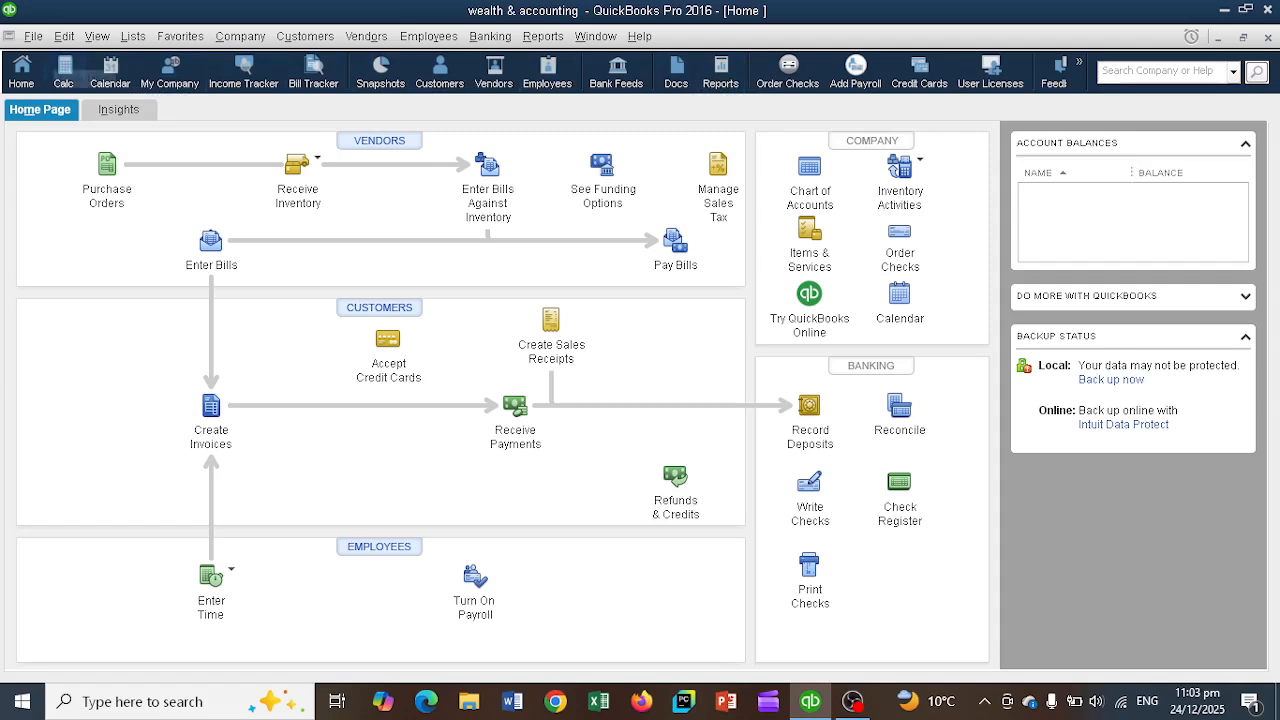
In the Desktop View preferences, enable colored icons and a light background on the Top Icon Bar
click(64, 36)
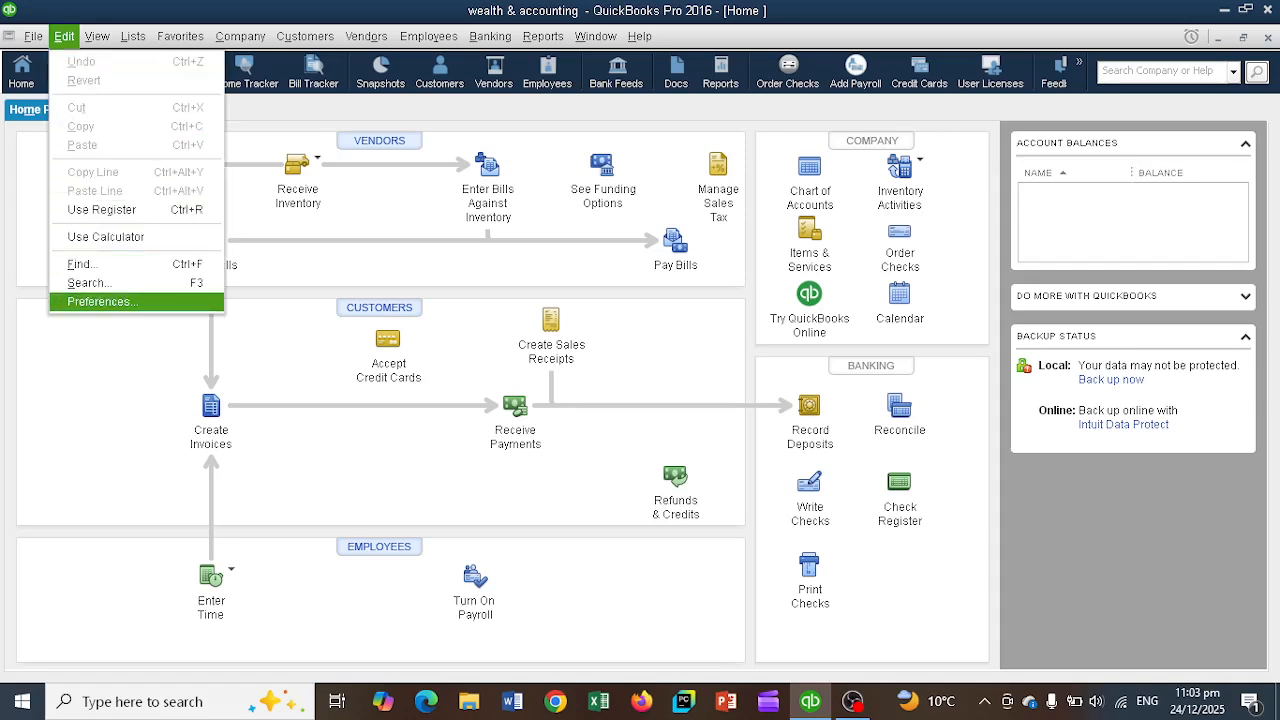
click(100, 301)
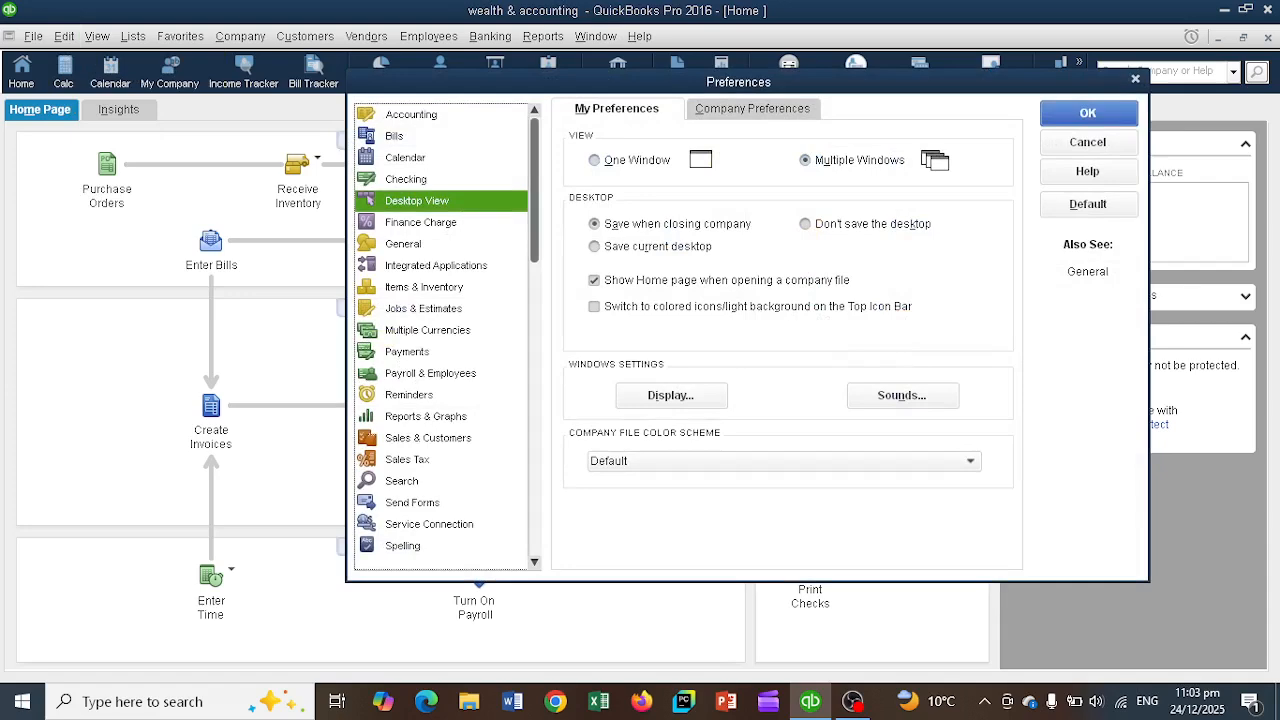
click(406, 180)
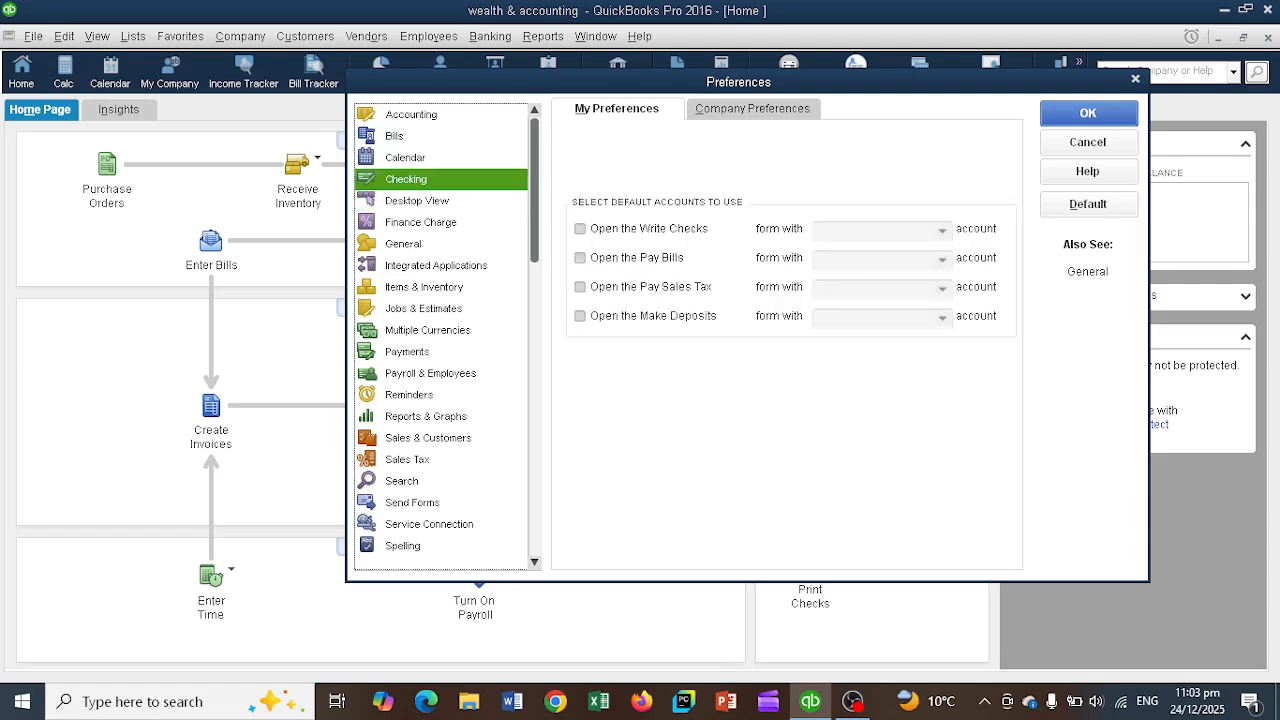
click(417, 201)
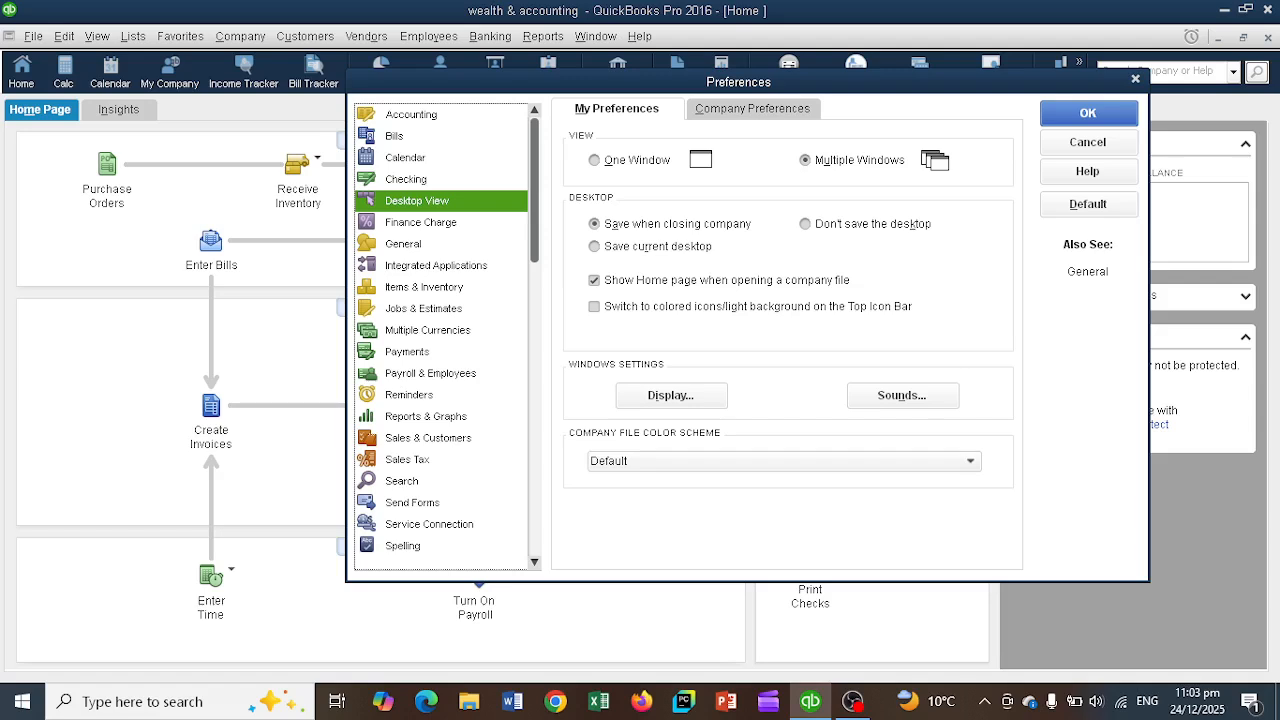
click(595, 307)
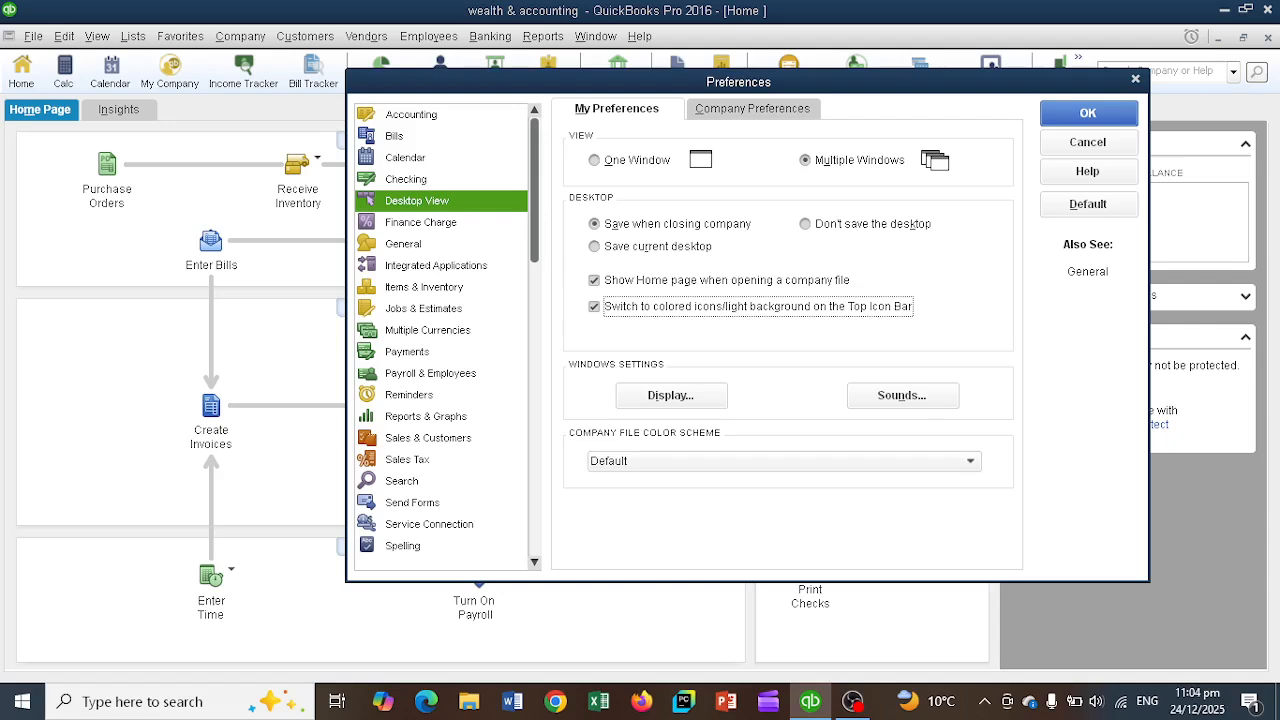
Set the company file color scheme to Green-Forest and save the preferences
click(970, 461)
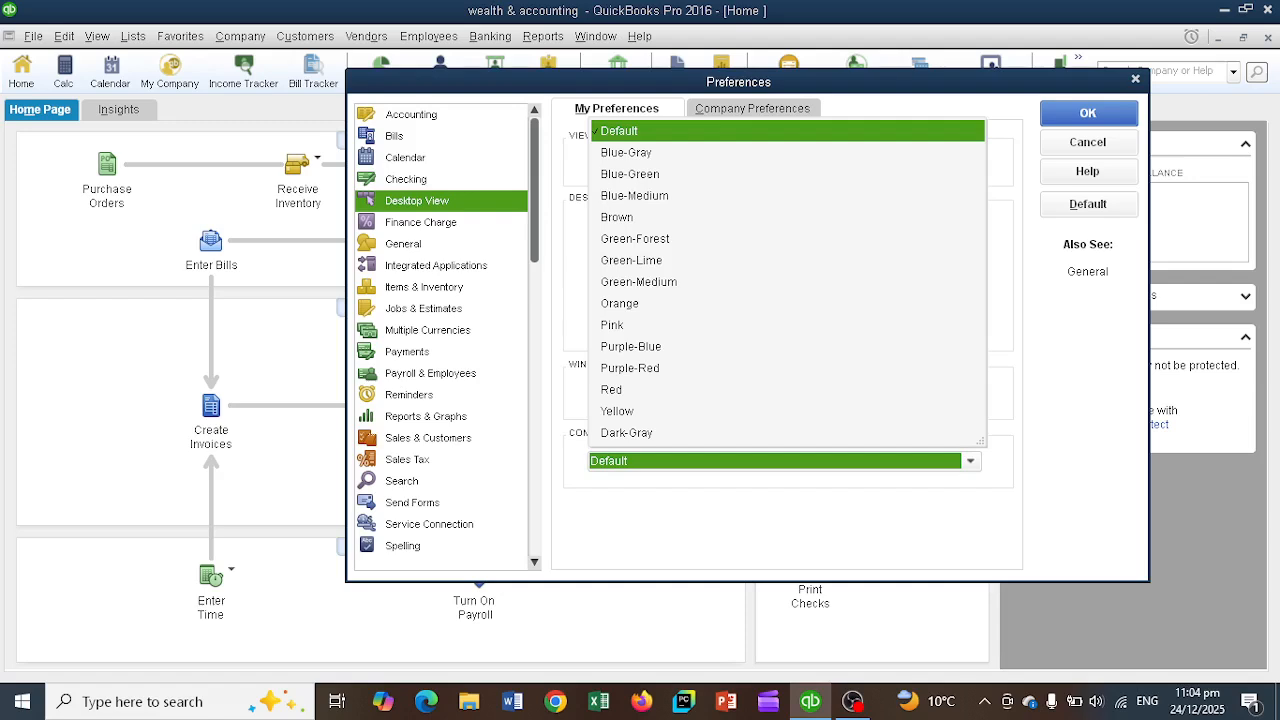
click(635, 239)
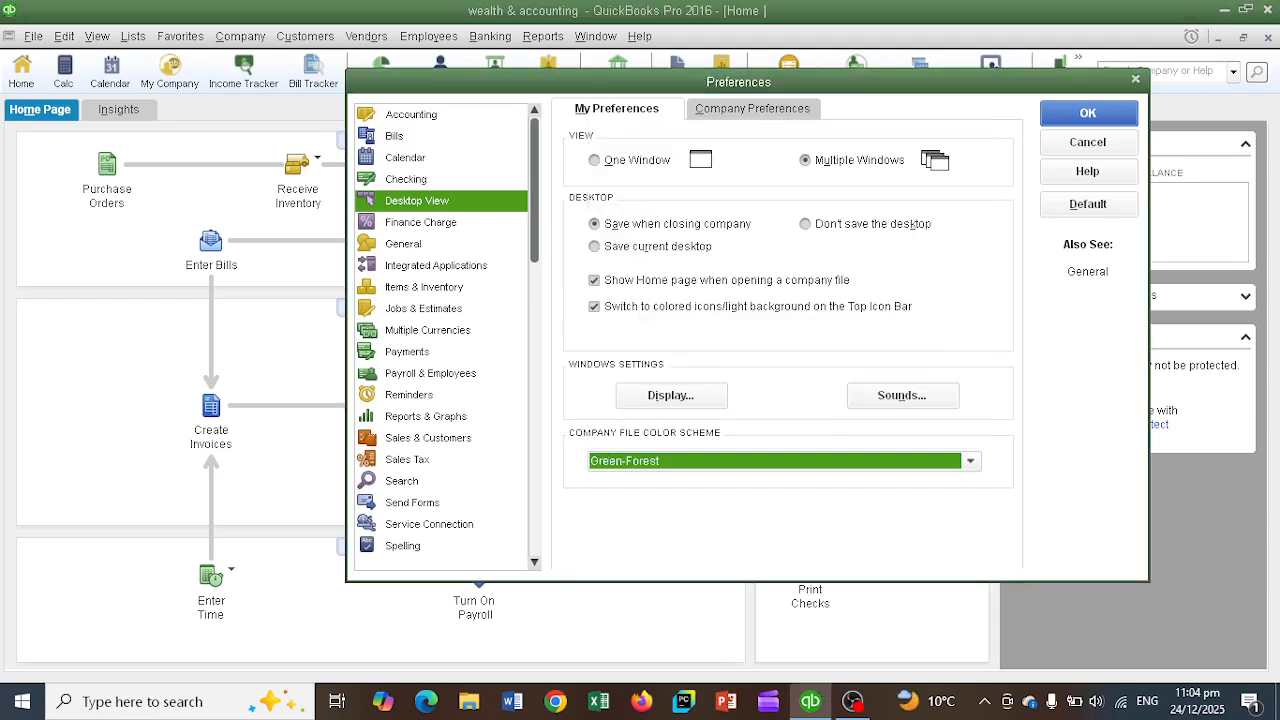
key(Return)
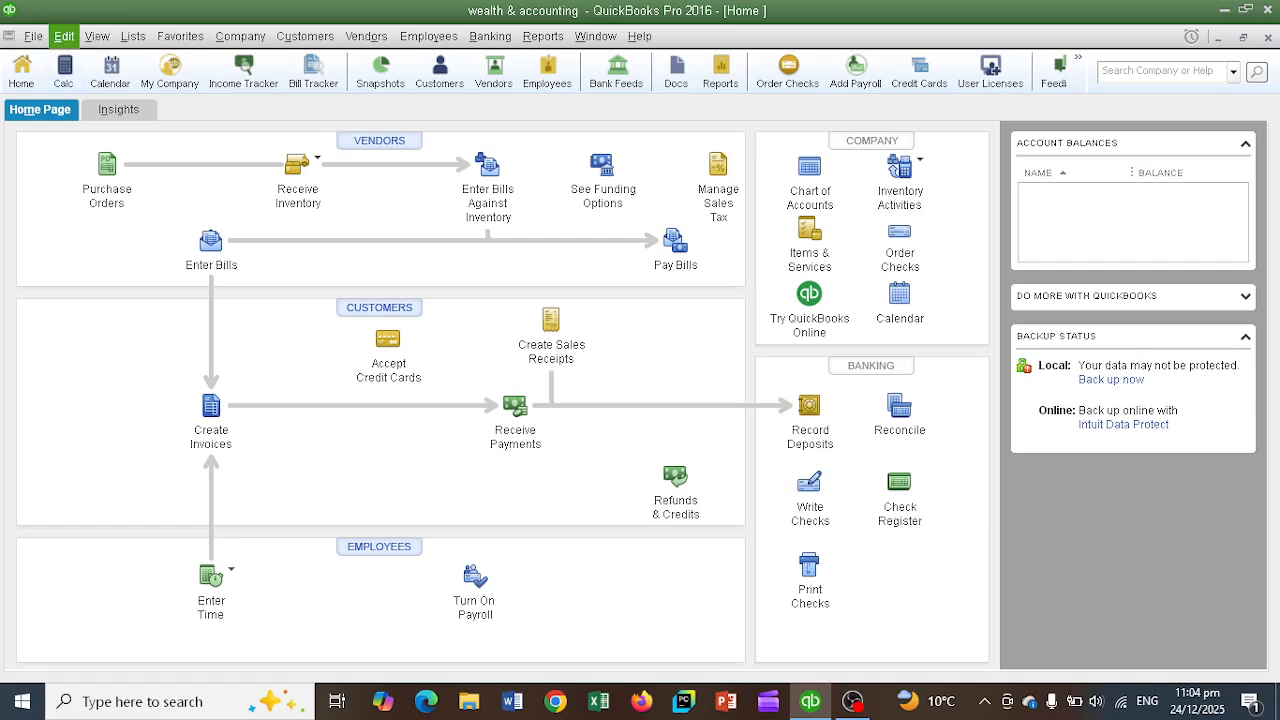
Open the Home item of the icon bar content for editing and change its label to Home Page
click(64, 36)
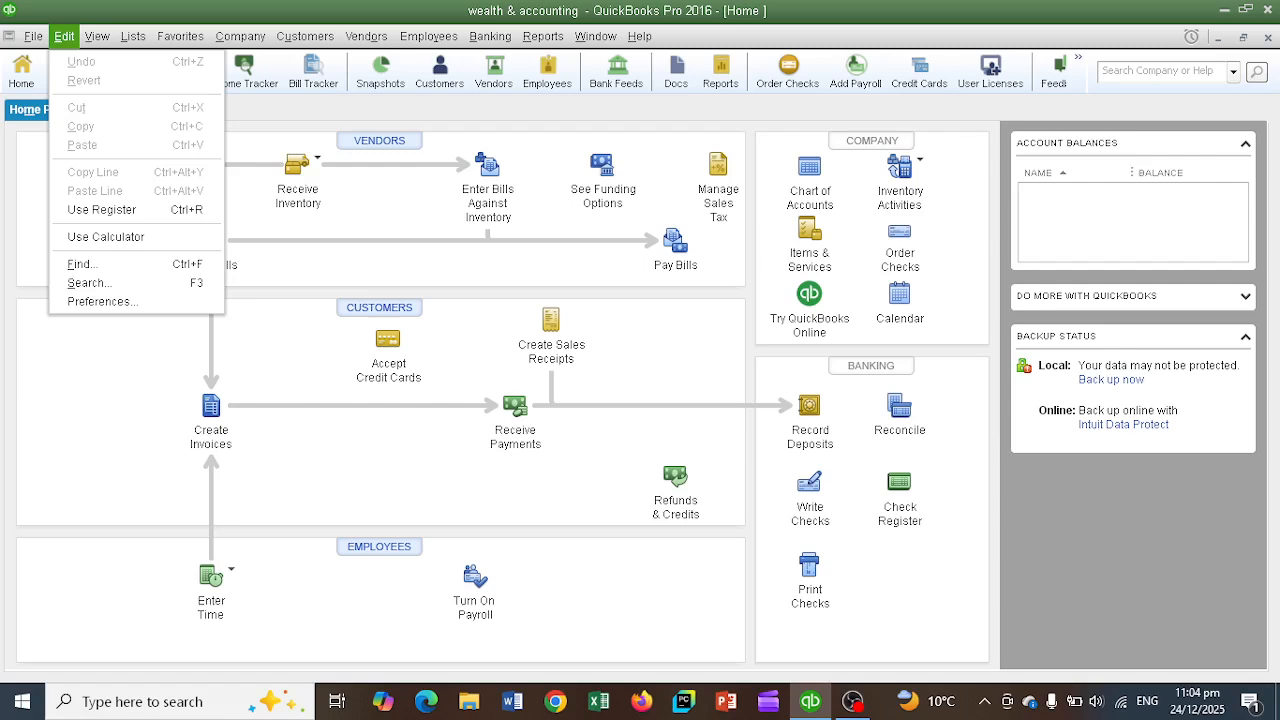
mouse_move(97, 36)
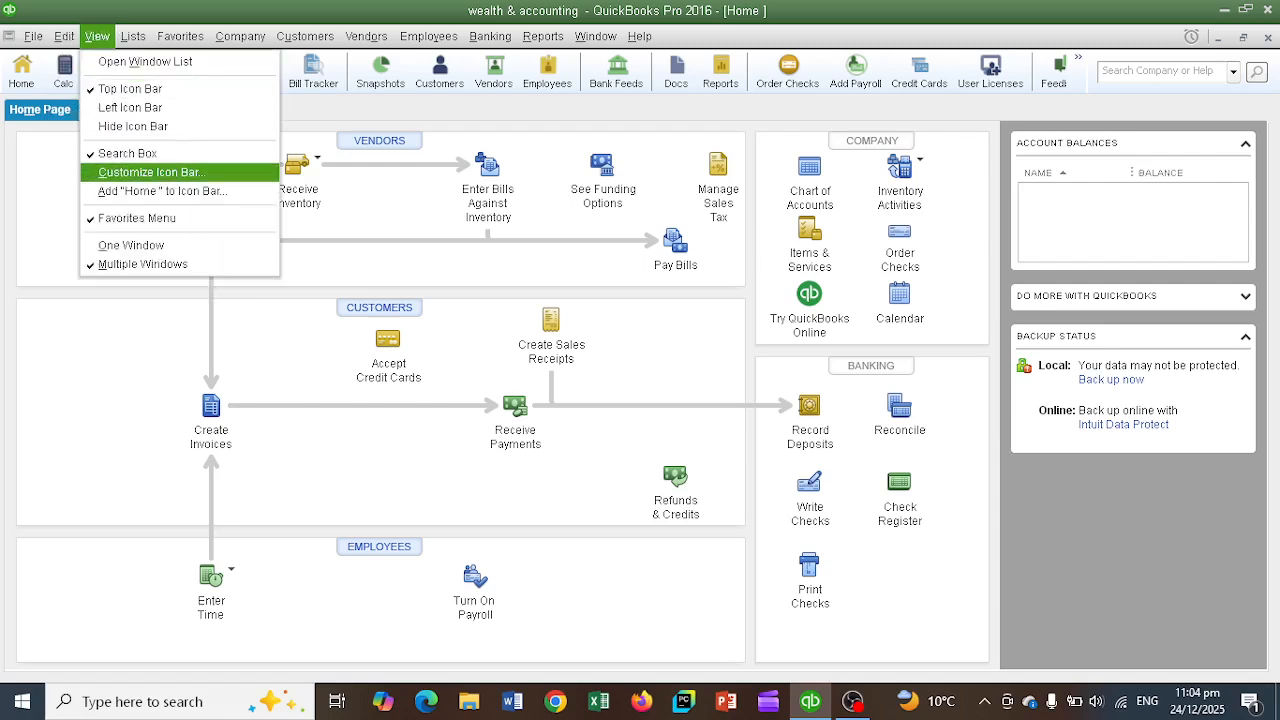
key(Return)
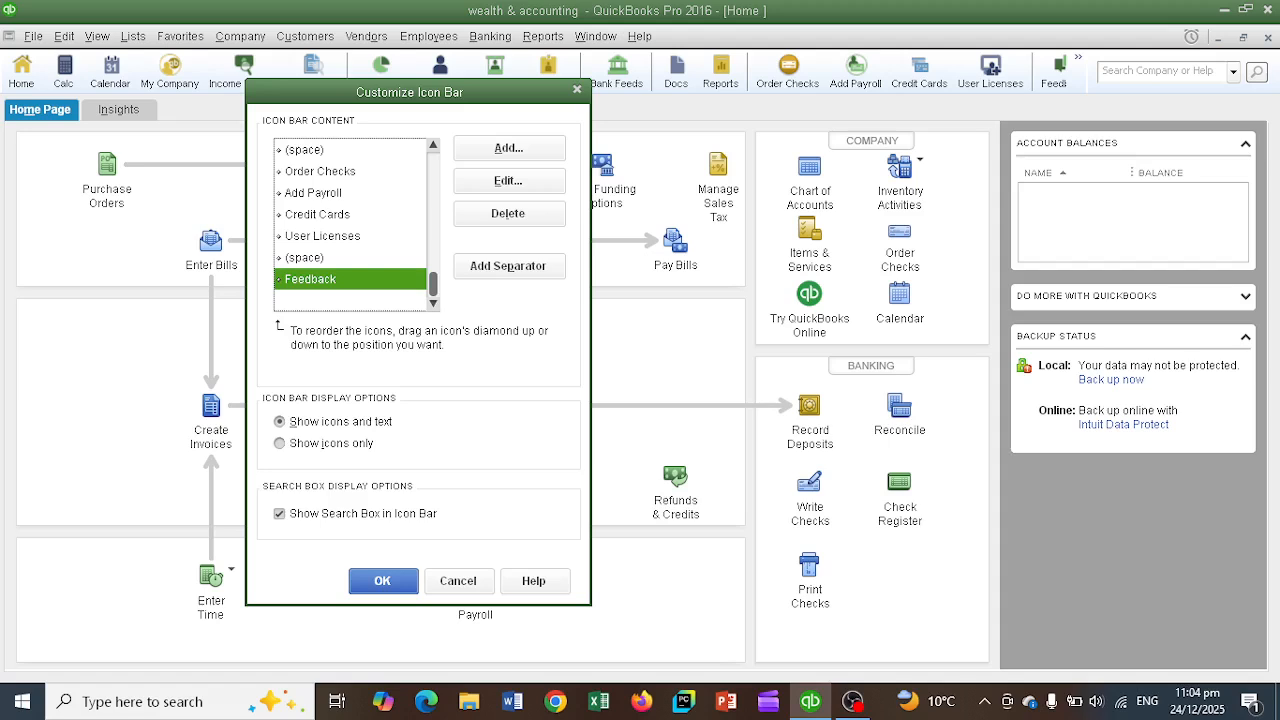
scroll(355, 220, up, 6)
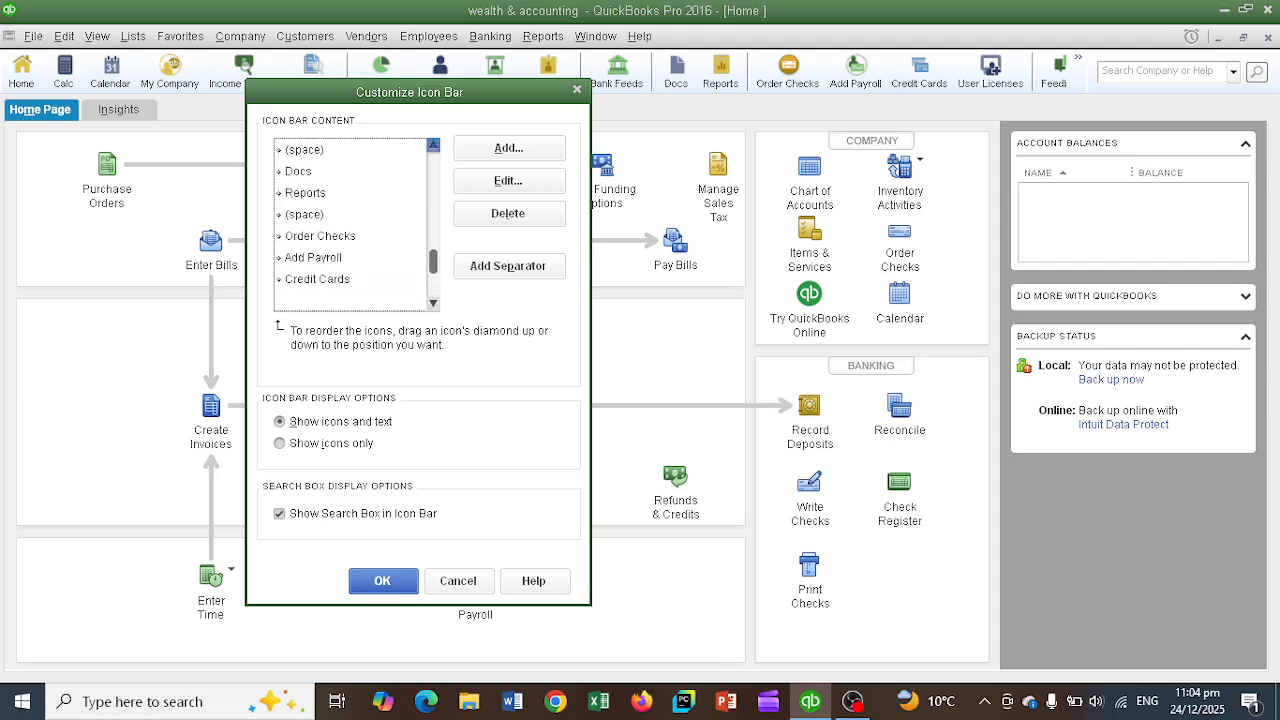
scroll(355, 220, up, 6)
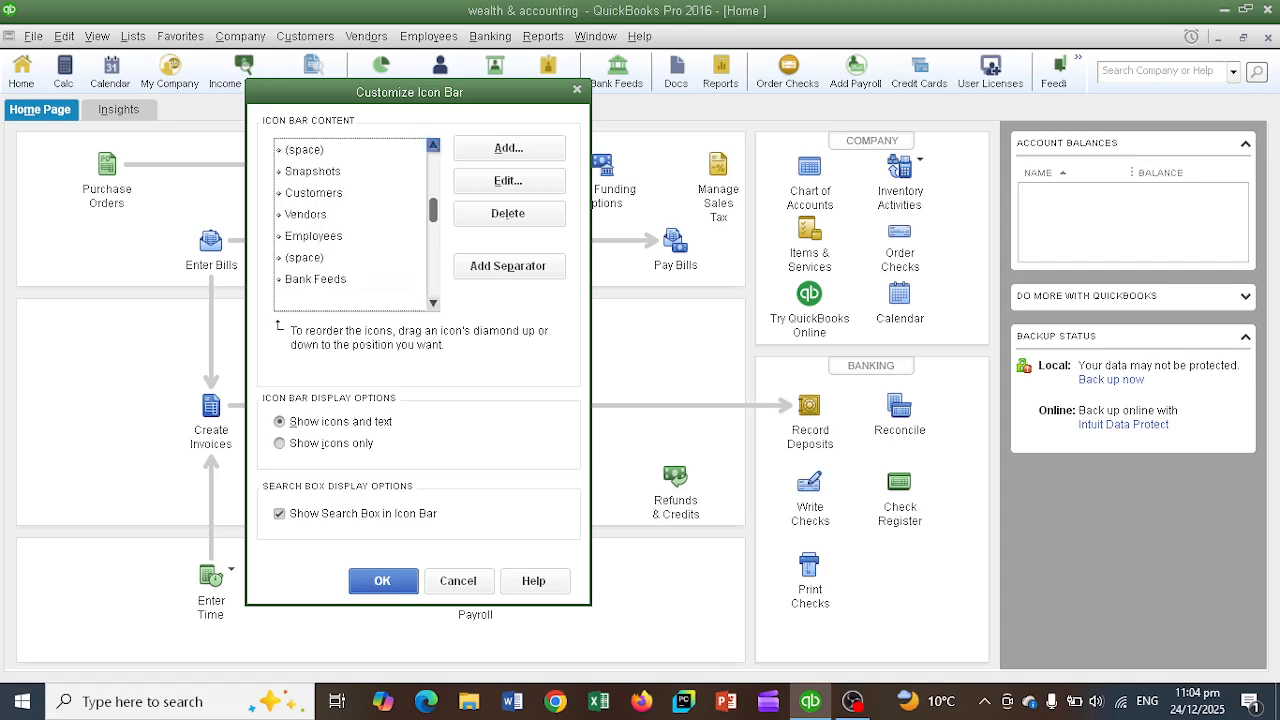
scroll(355, 220, up, 4)
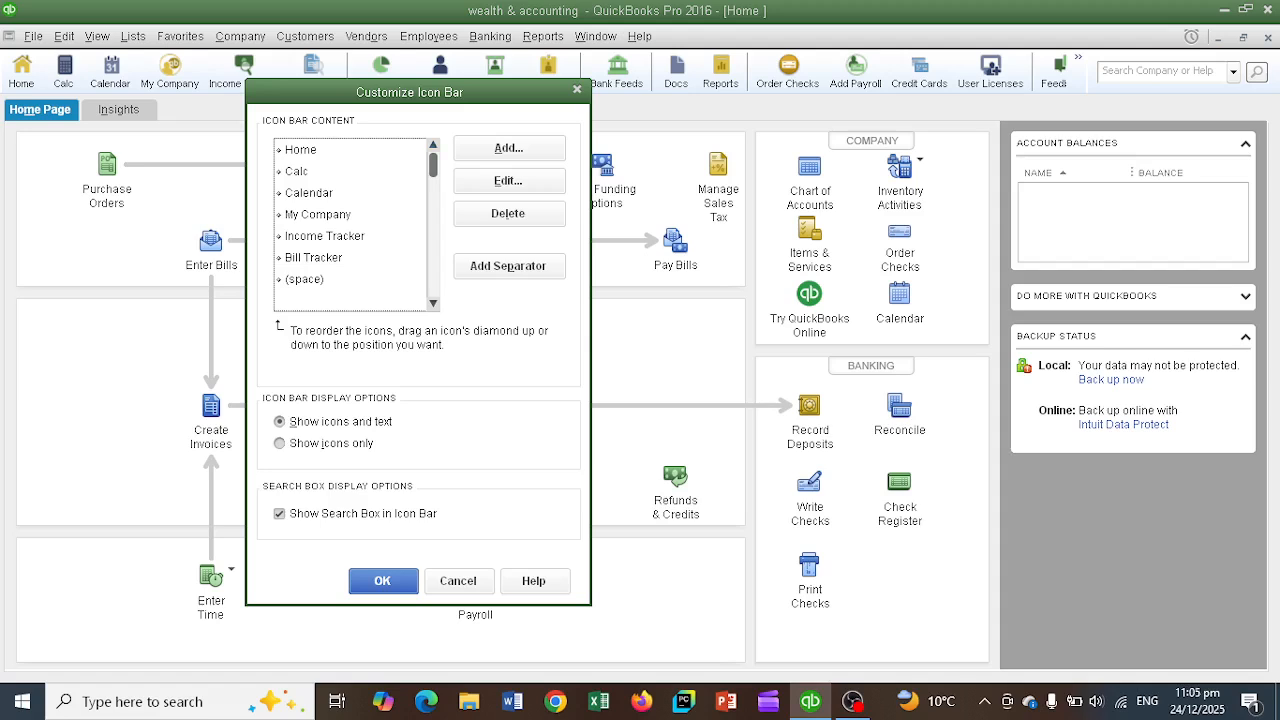
click(318, 150)
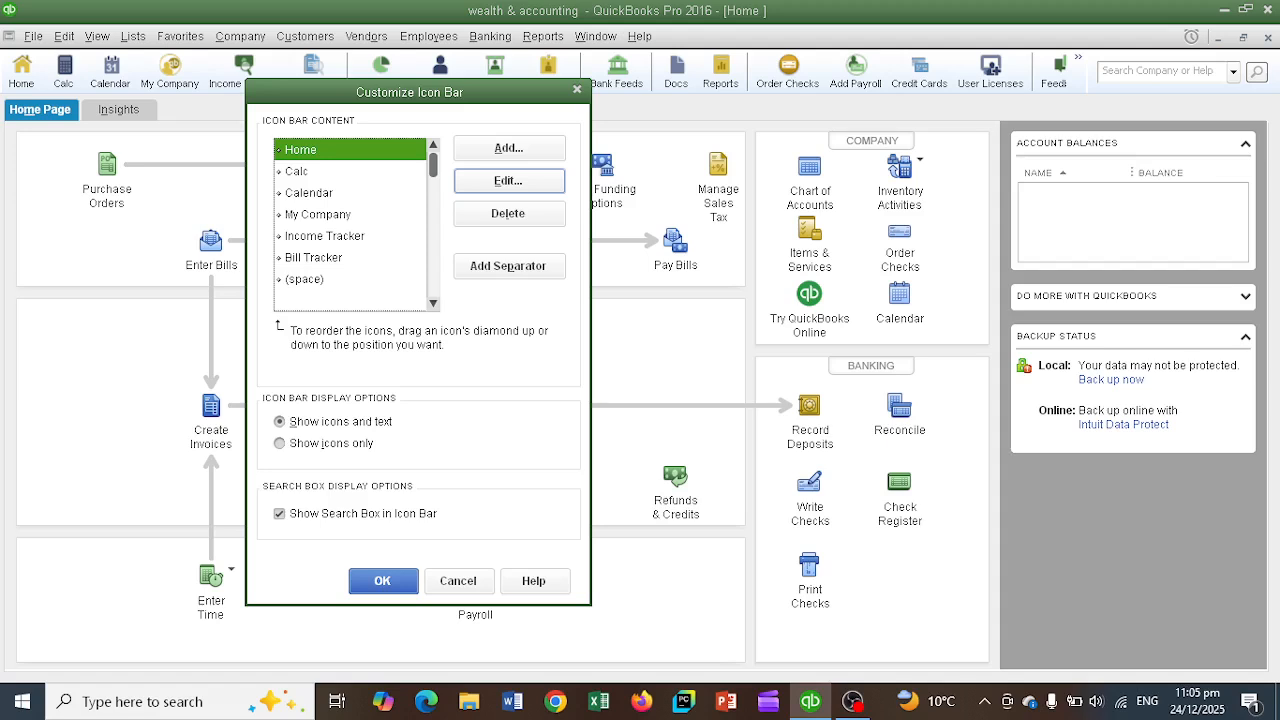
click(508, 180)
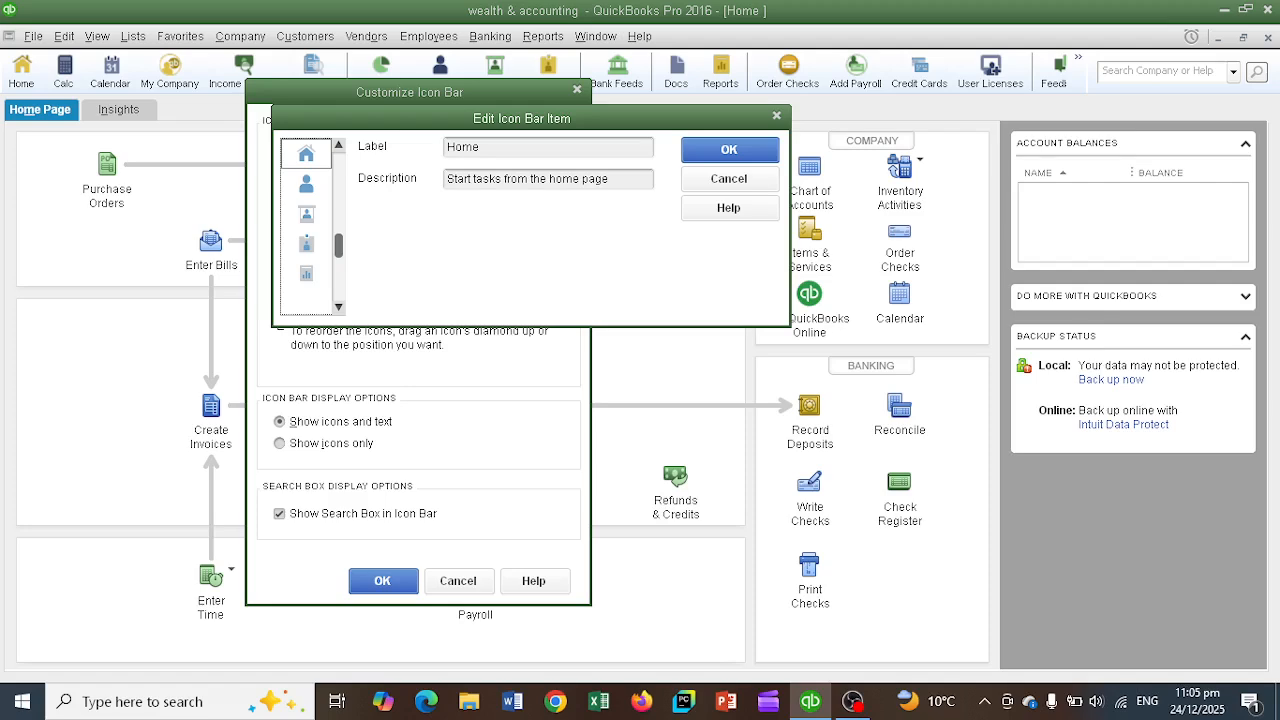
click(484, 147)
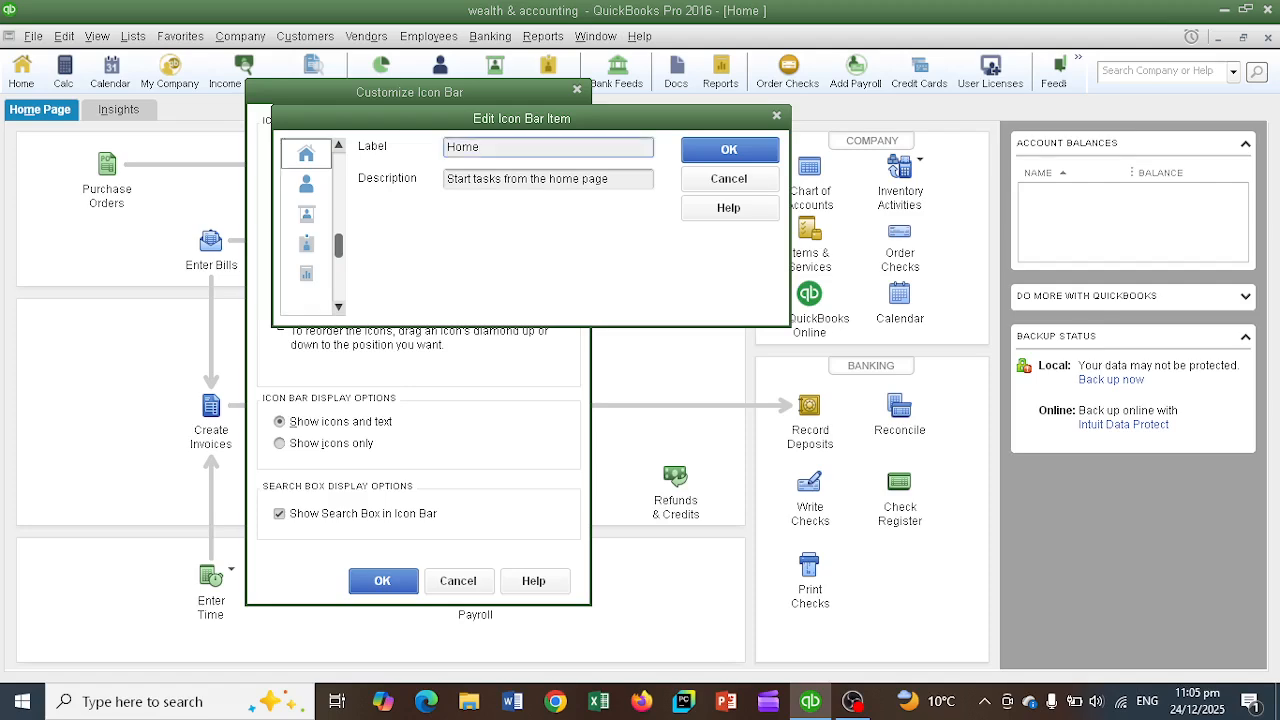
text(Page)
Change the description of the Home Page icon bar item to "Home page Description"
drag(557, 178, 447, 178)
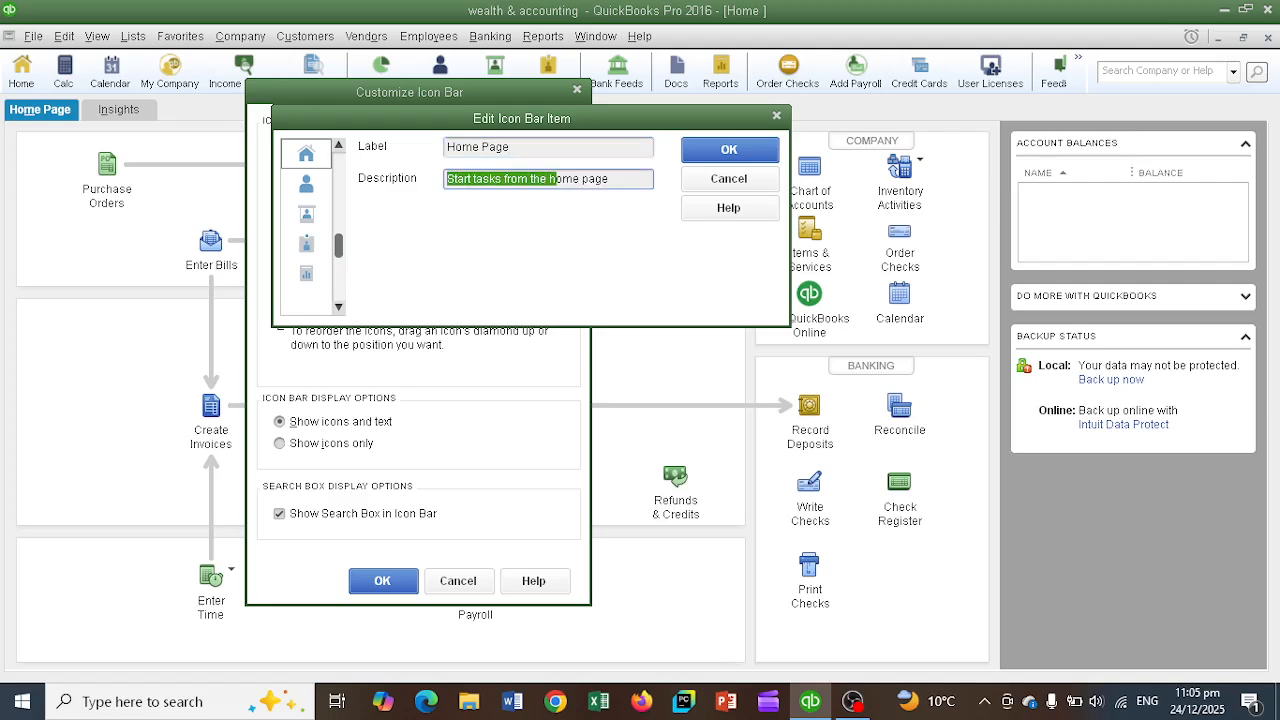
key(BackSpace)
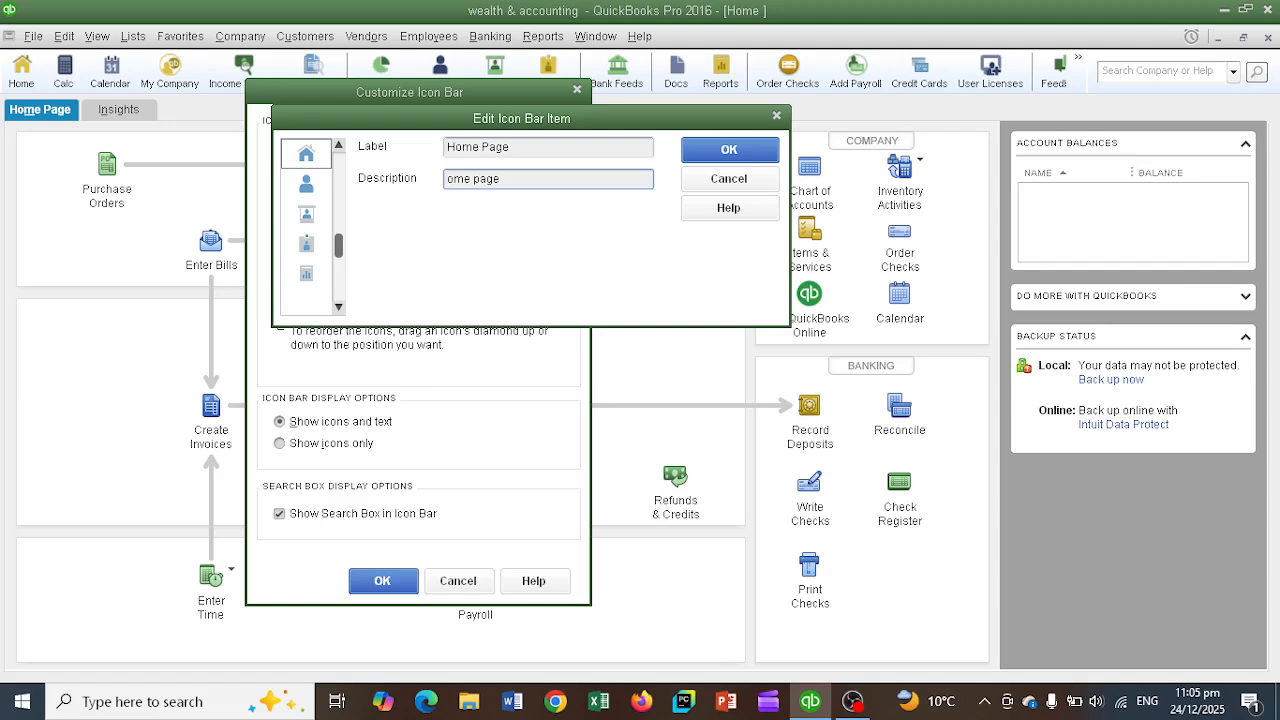
text(H)
key(Right)
key(Right)
text(Description)
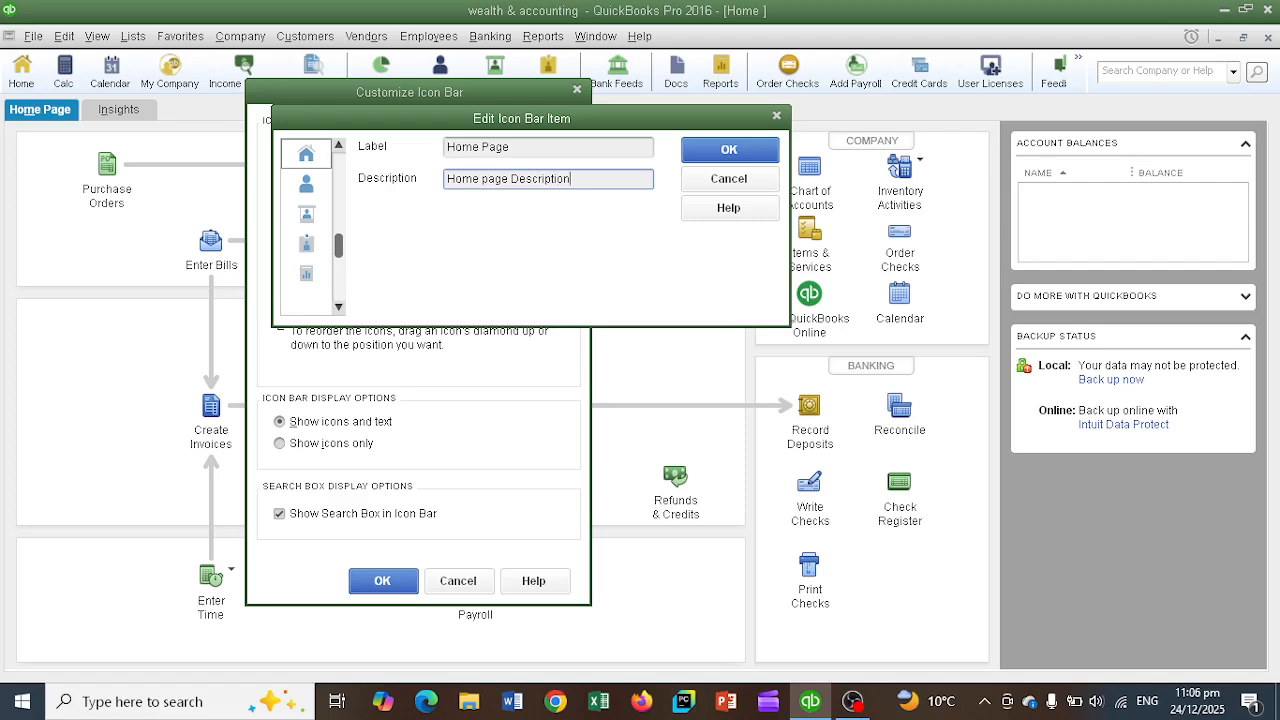
Assign the single-person icon to the Home Page item and save the icon bar customization
click(306, 184)
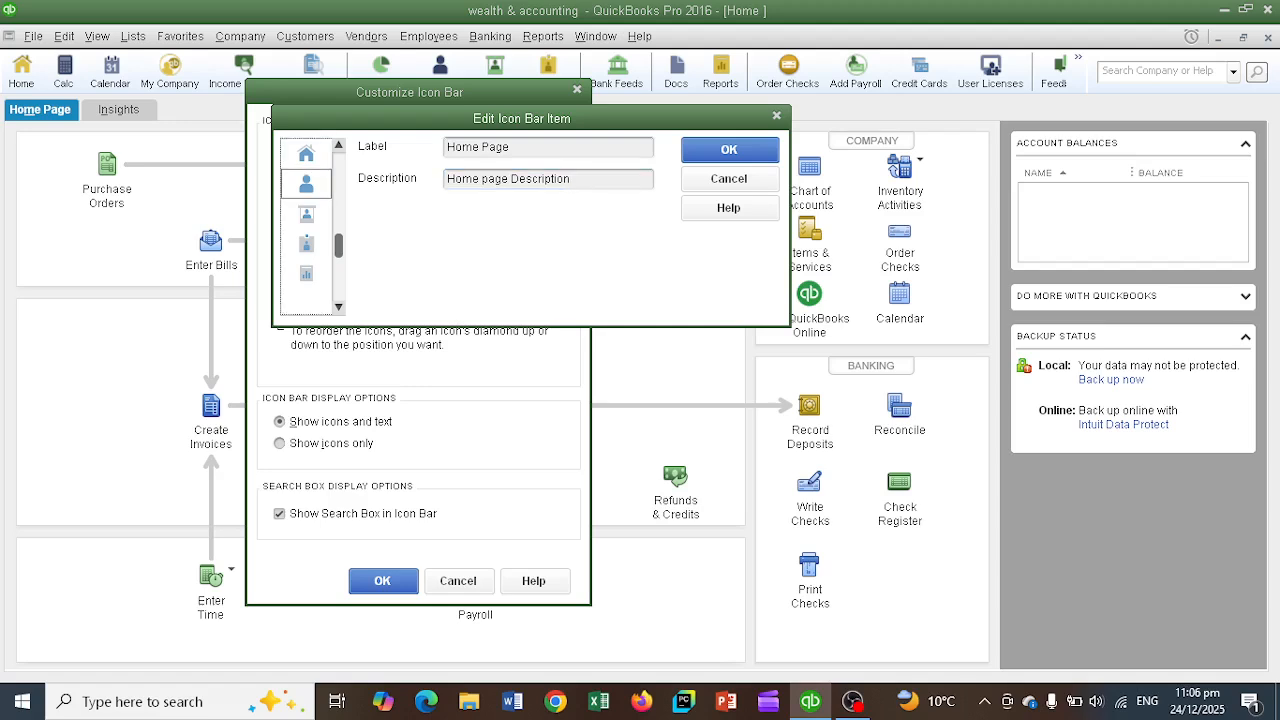
key(Return)
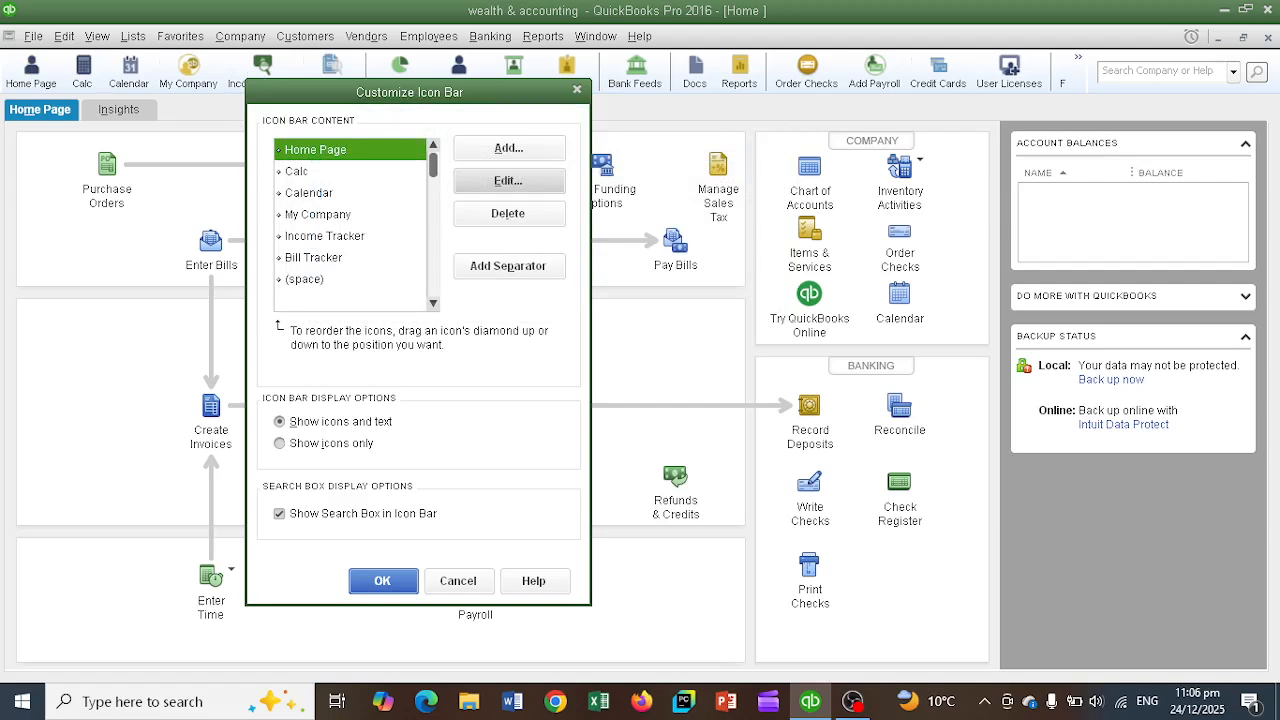
key(Return)
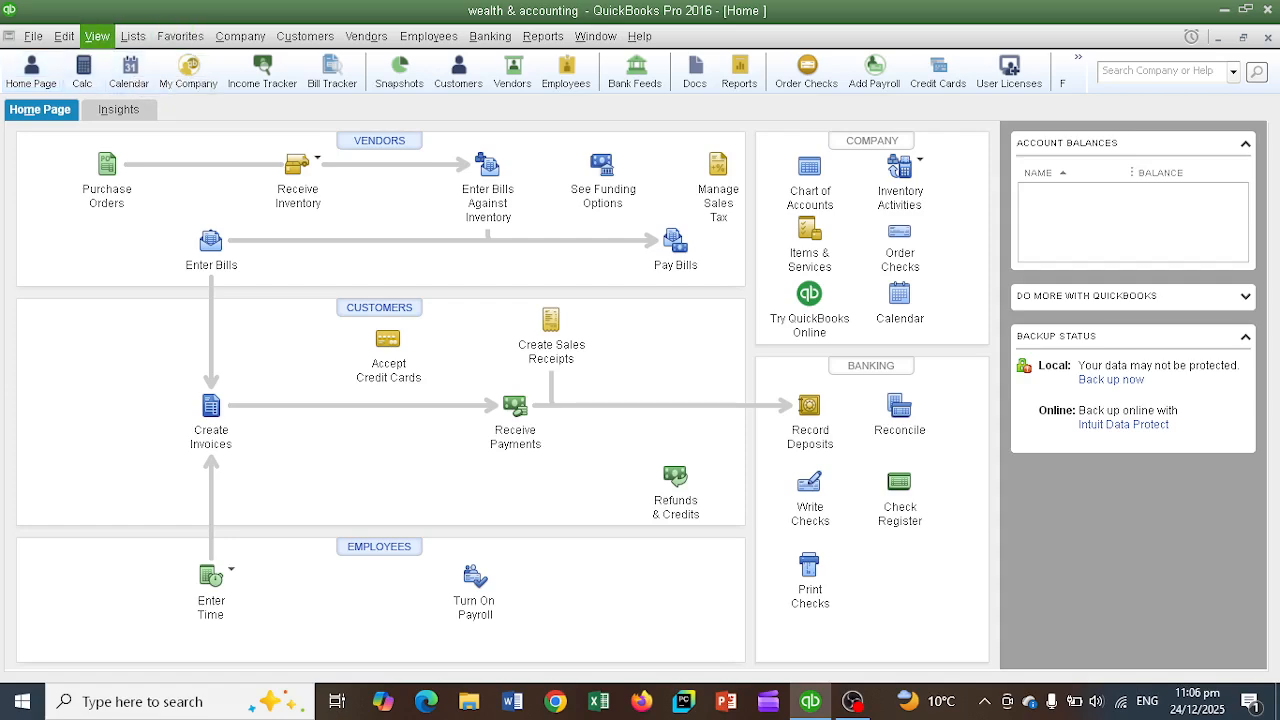
Hide the Favorites menu from the menu bar, and turn its display back on
click(97, 36)
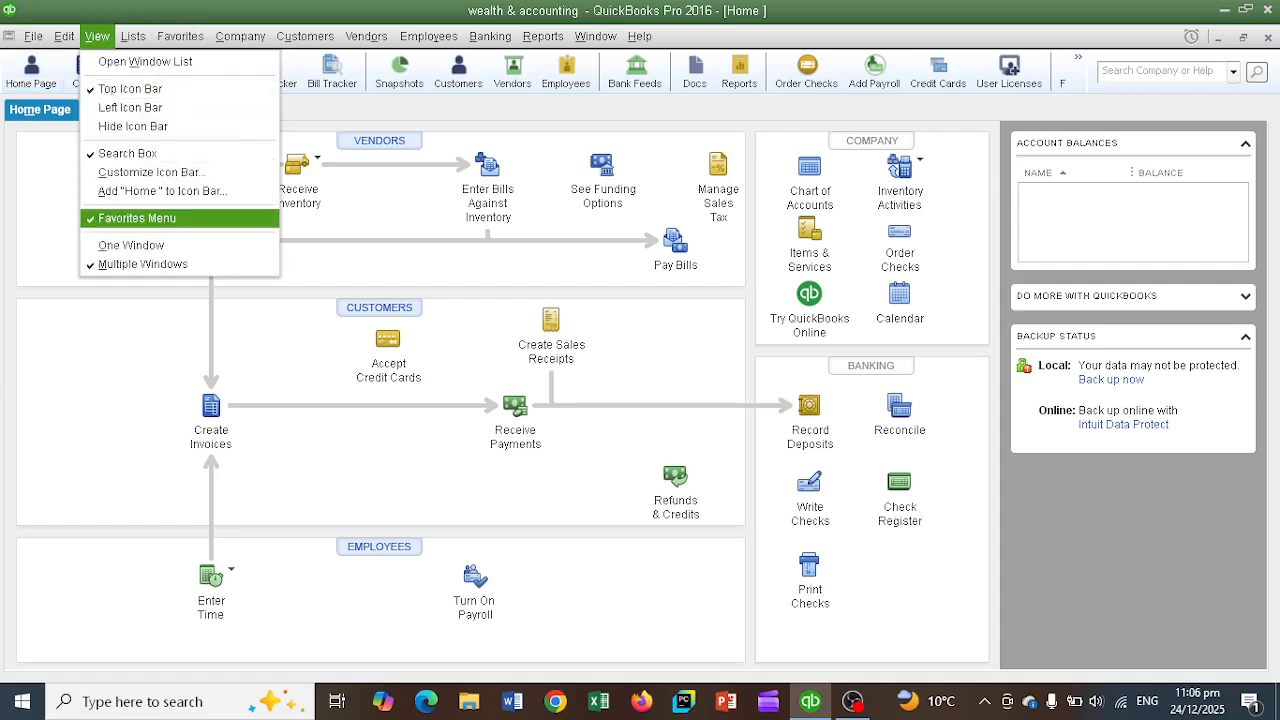
click(137, 218)
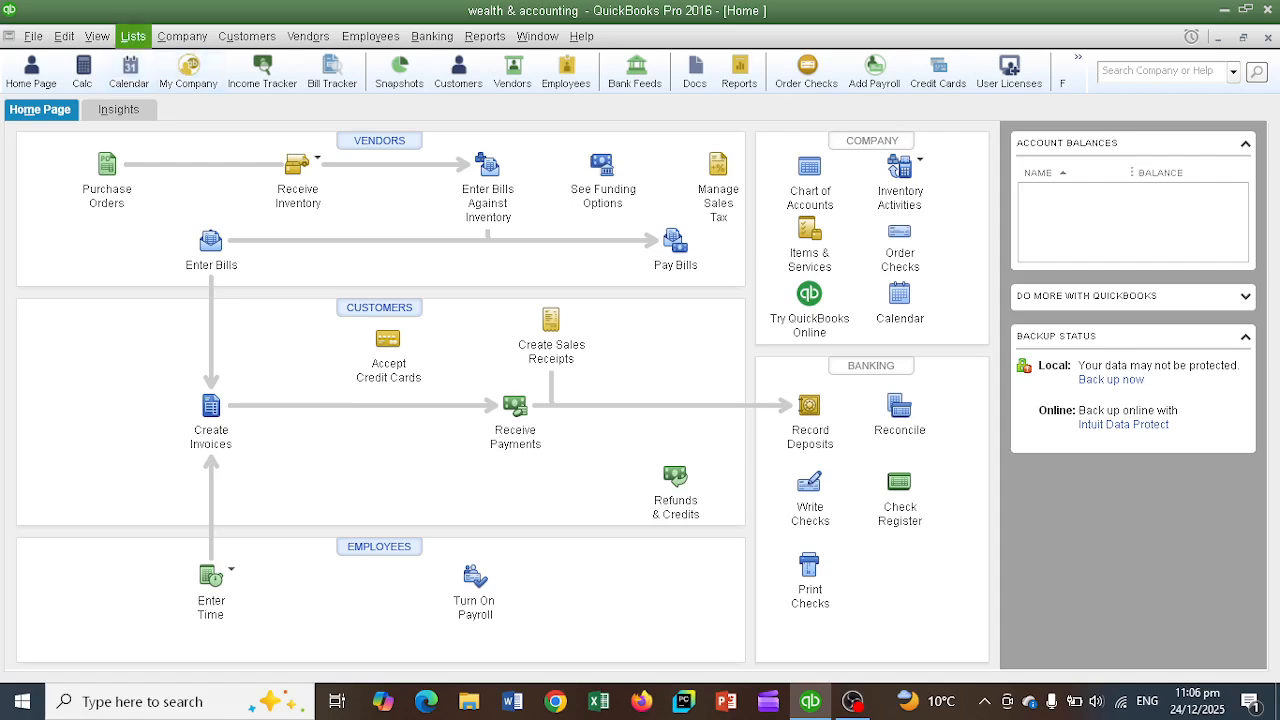
click(97, 36)
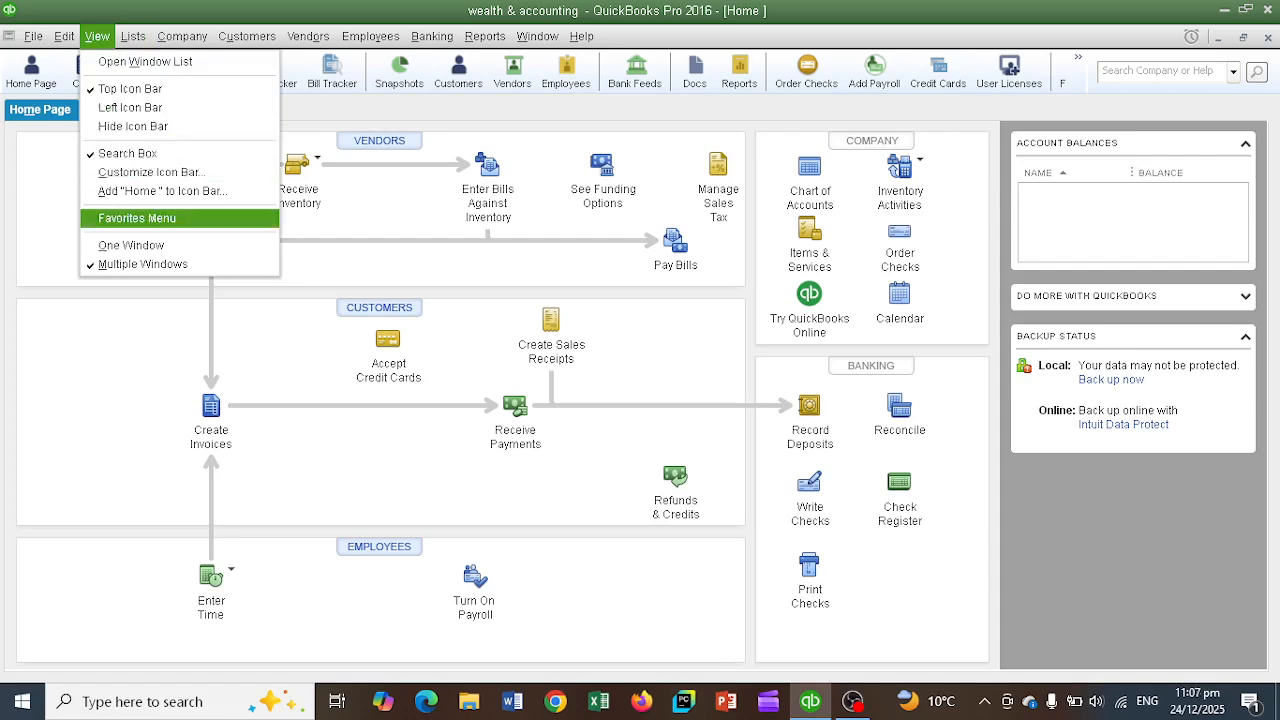
click(137, 218)
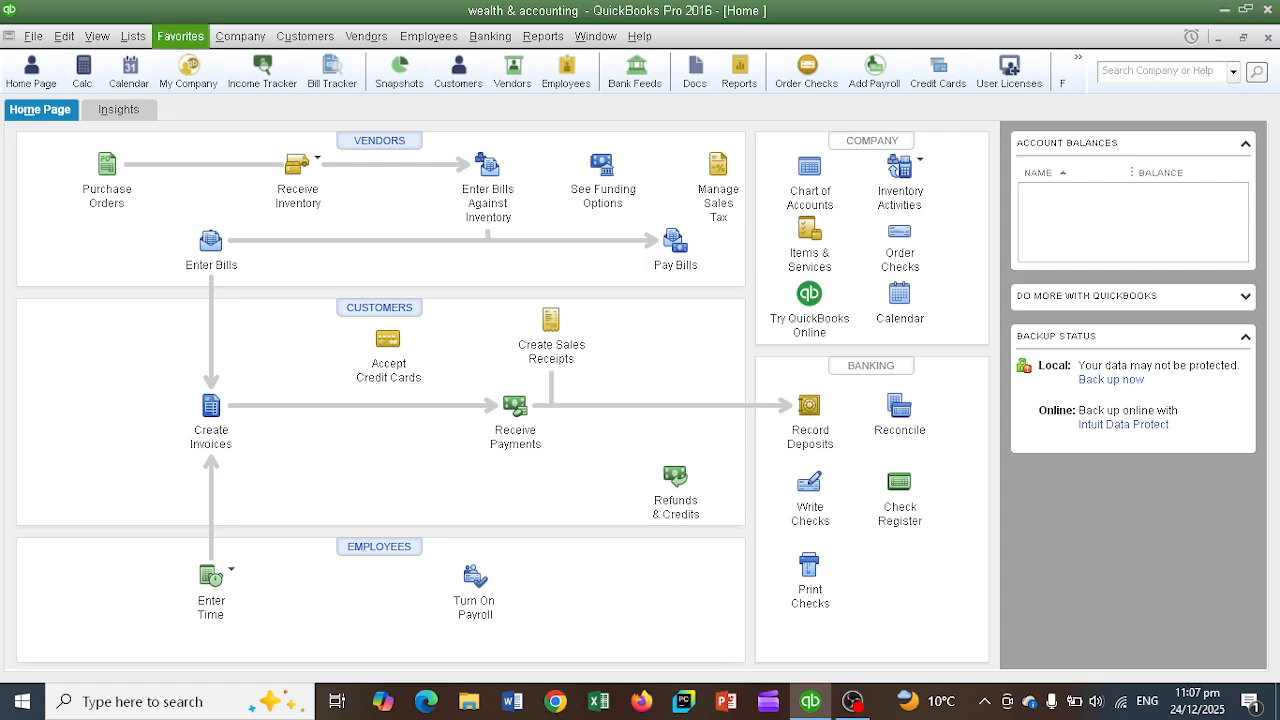
Customize the Favorites menu by adding Enter Sales Receipts from the Customers group to the chosen menu items
click(180, 36)
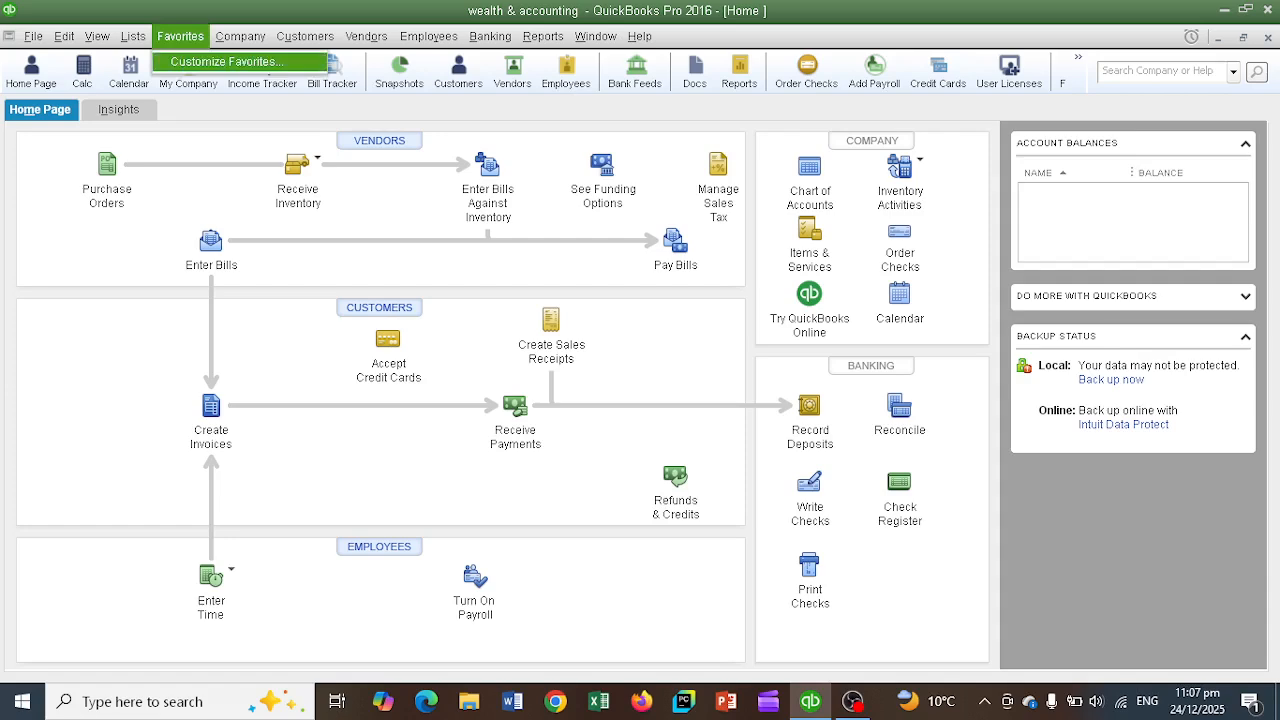
key(Return)
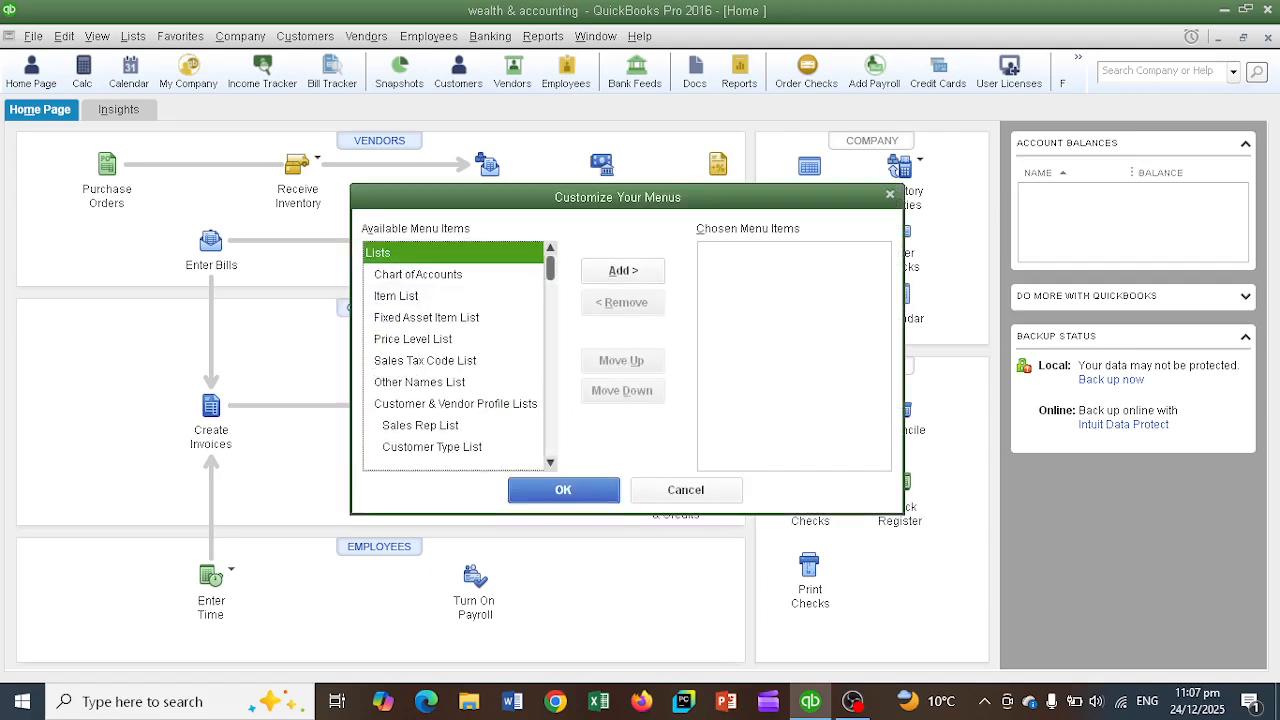
scroll(453, 355, down, 8)
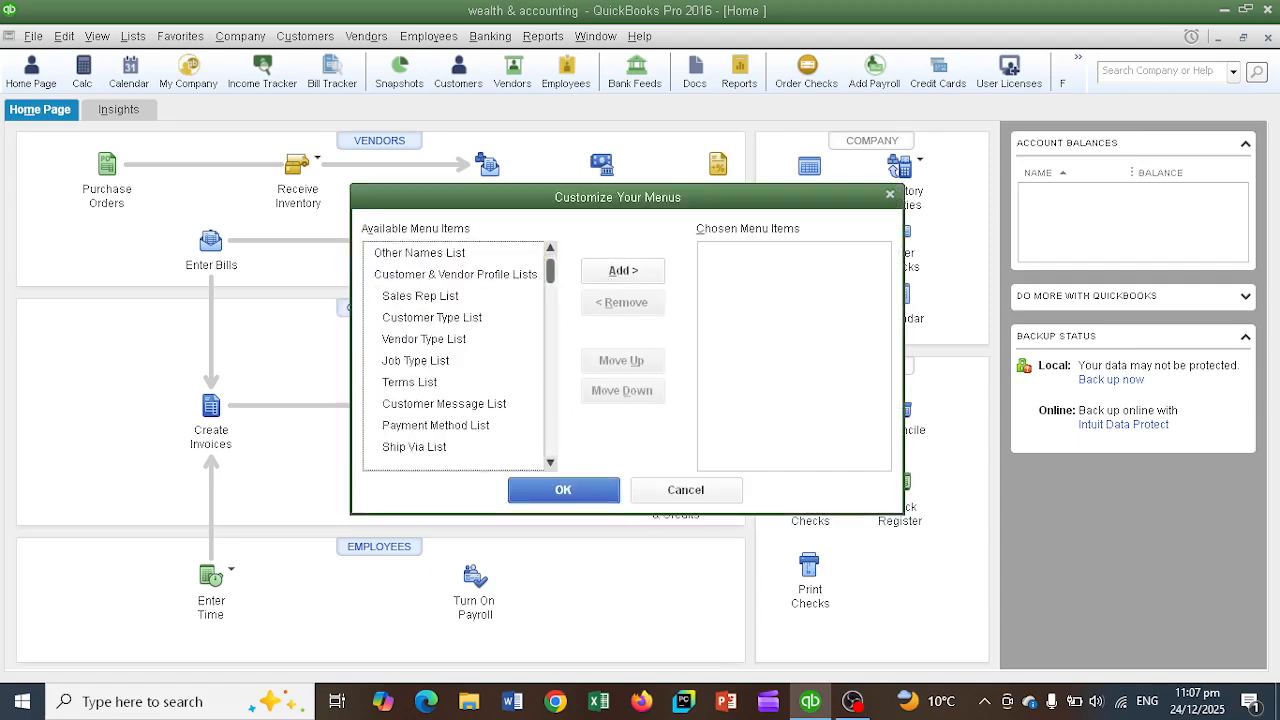
scroll(453, 355, down, 10)
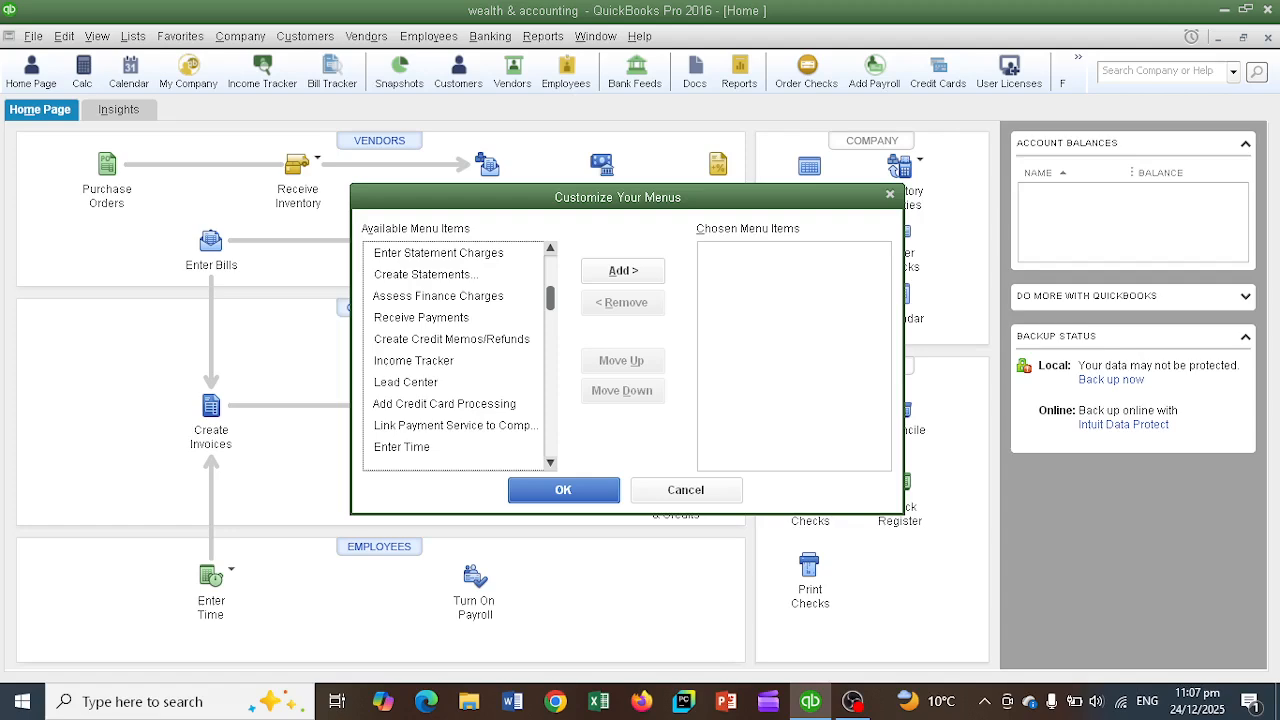
scroll(455, 355, up, 15)
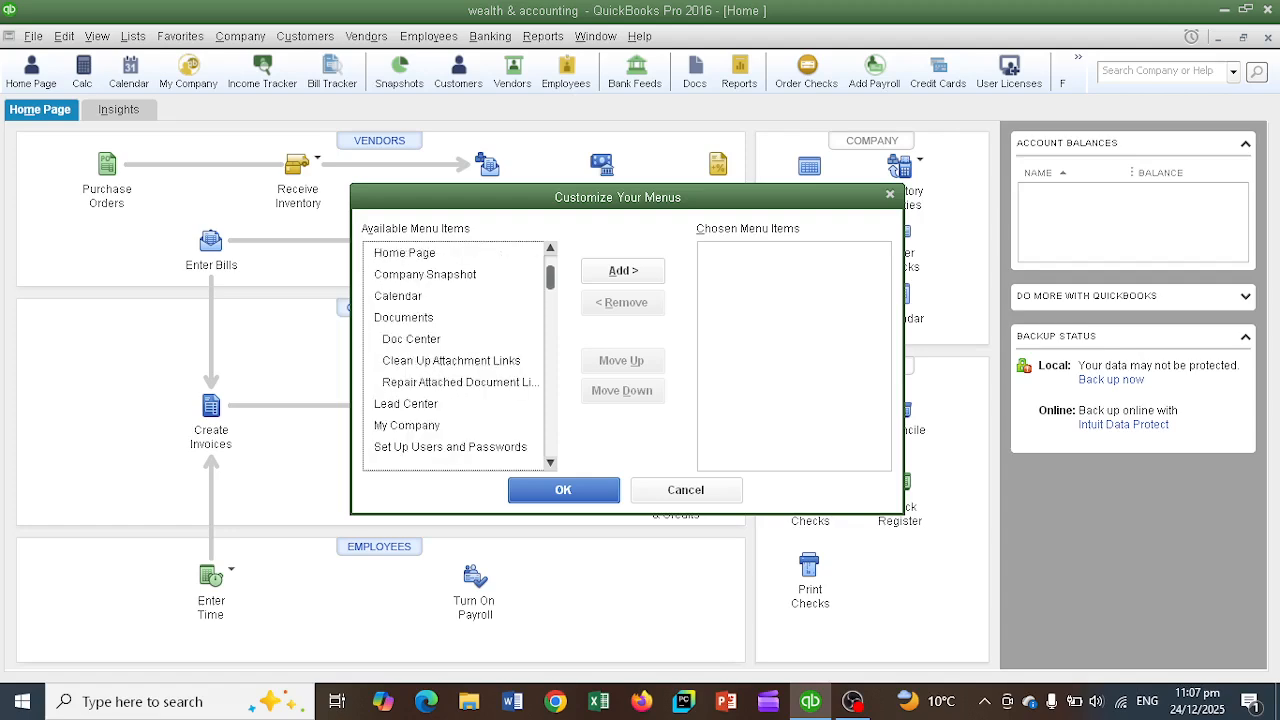
scroll(455, 355, up, 7)
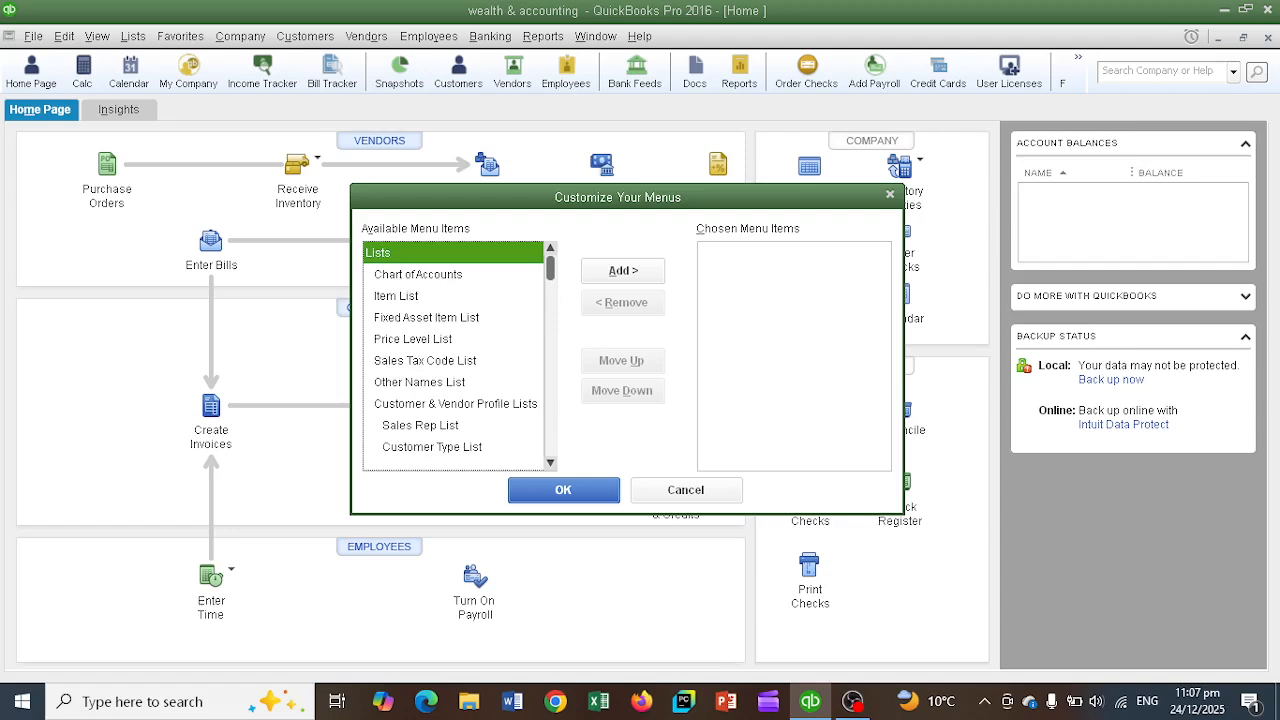
scroll(455, 355, down, 3)
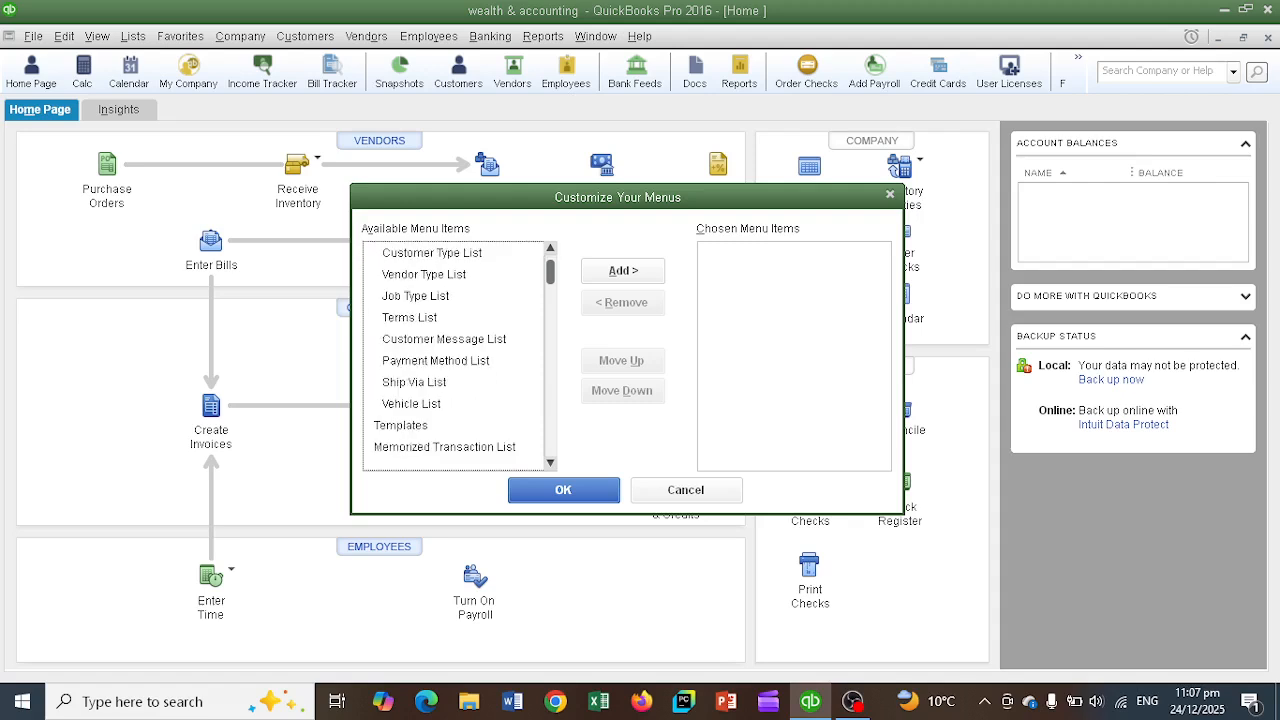
scroll(460, 355, down, 3)
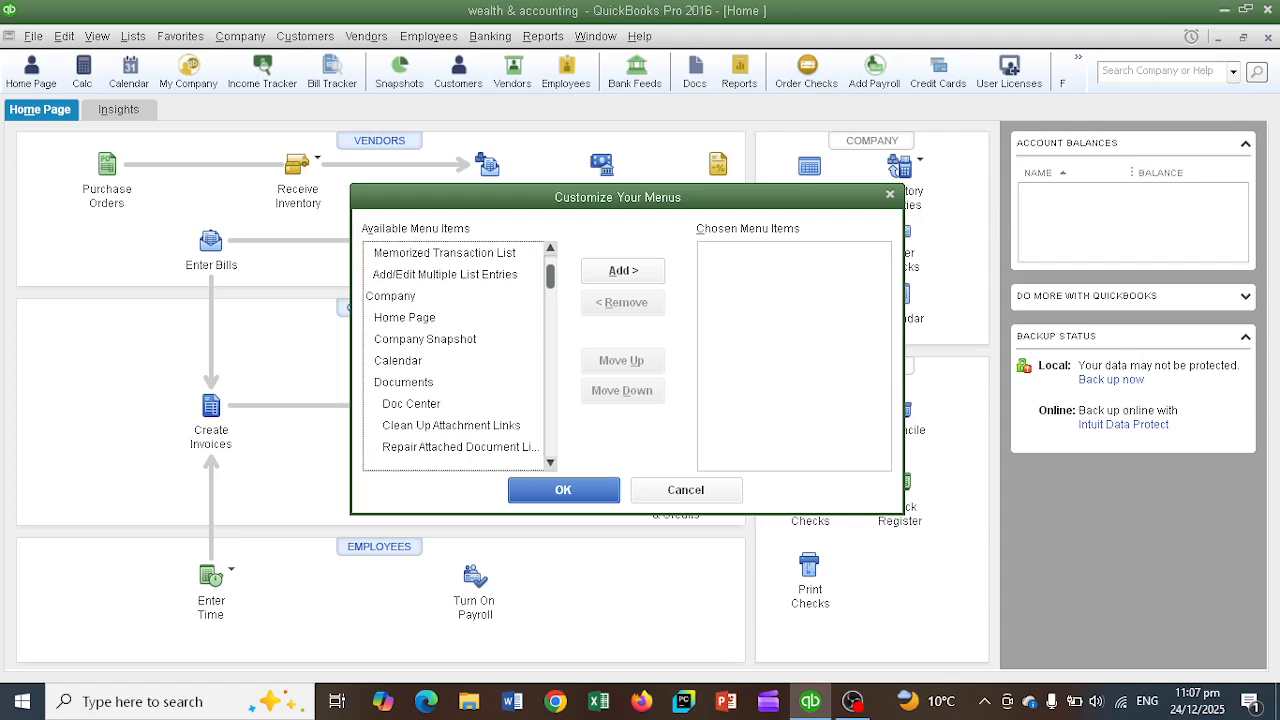
scroll(455, 355, down, 1)
scroll(455, 355, down, 2)
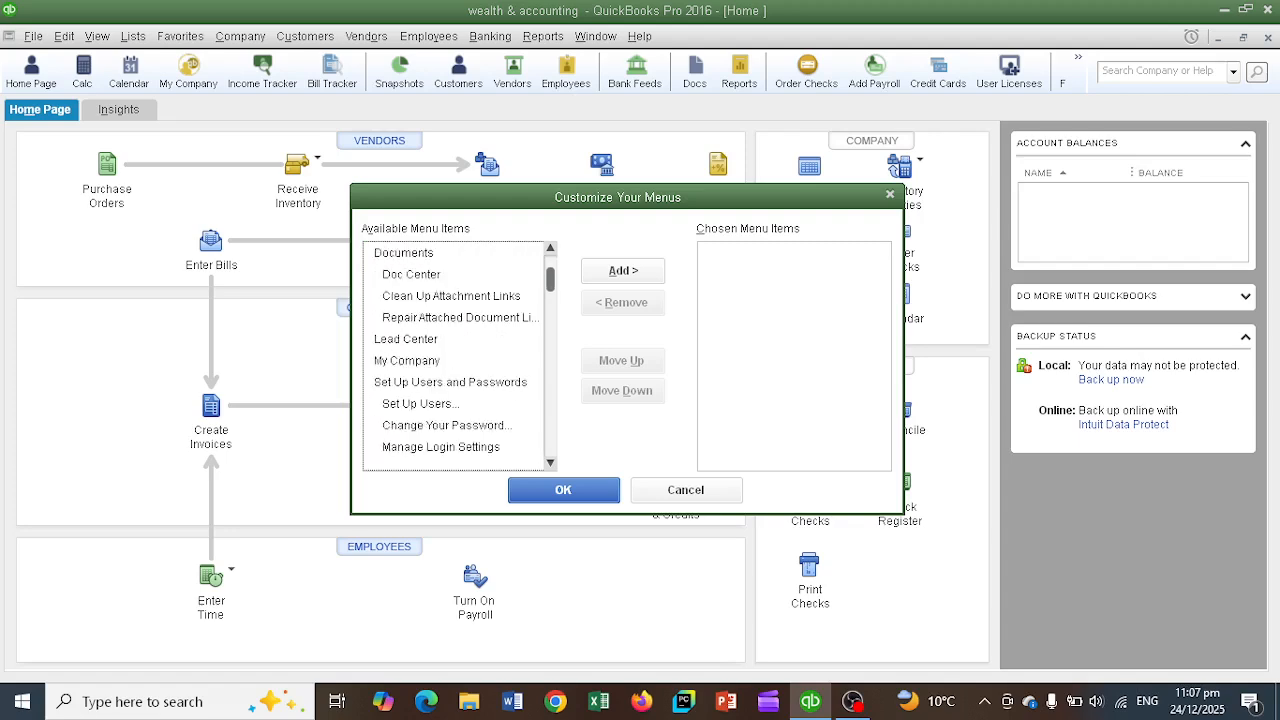
scroll(455, 355, down, 12)
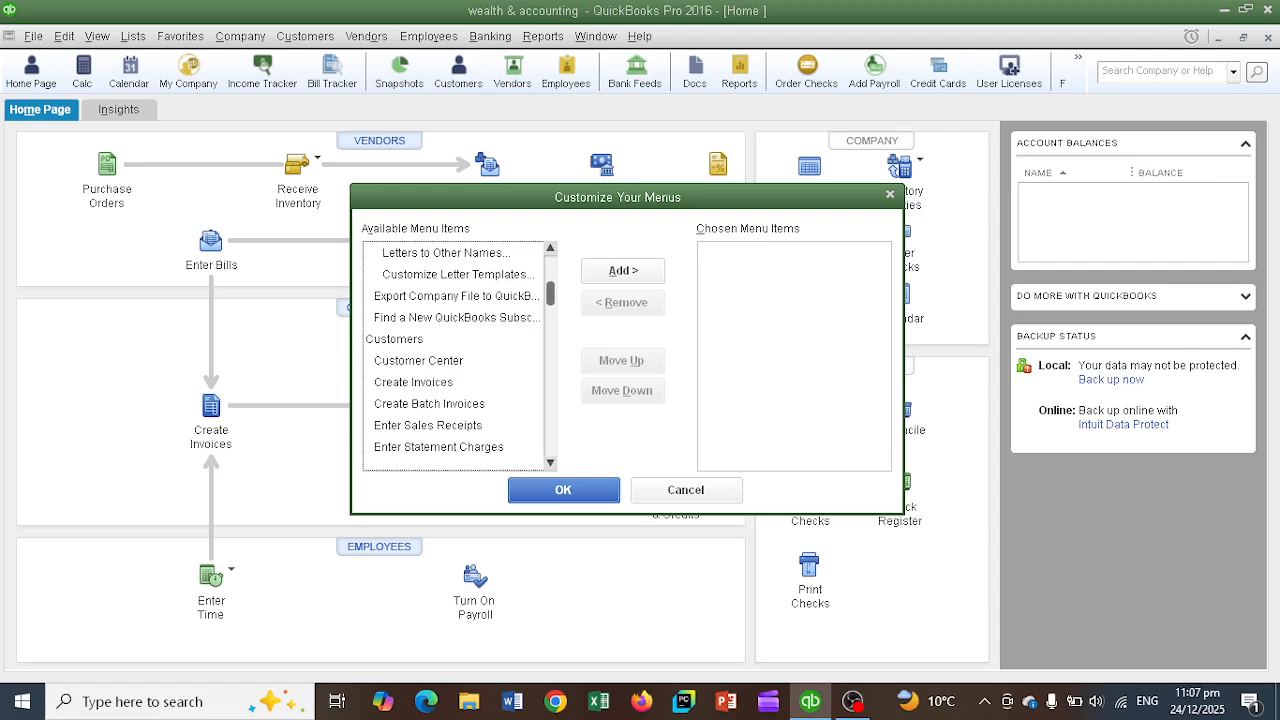
click(428, 426)
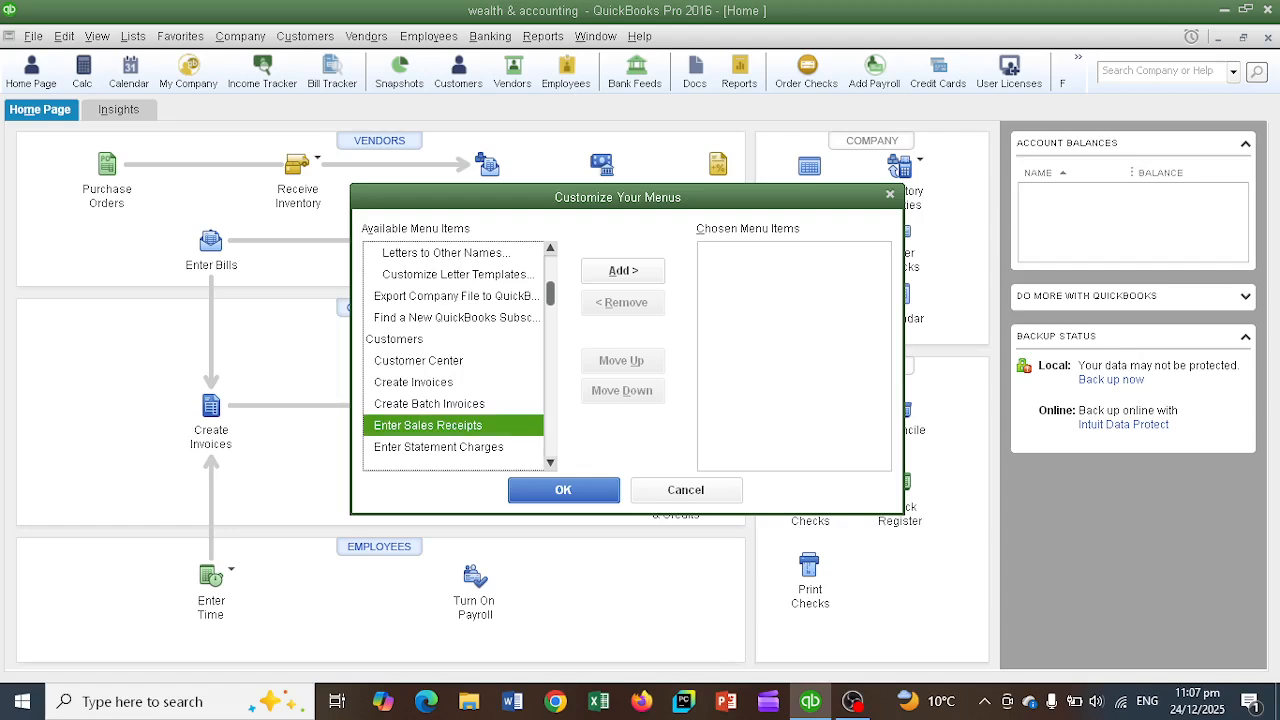
click(623, 271)
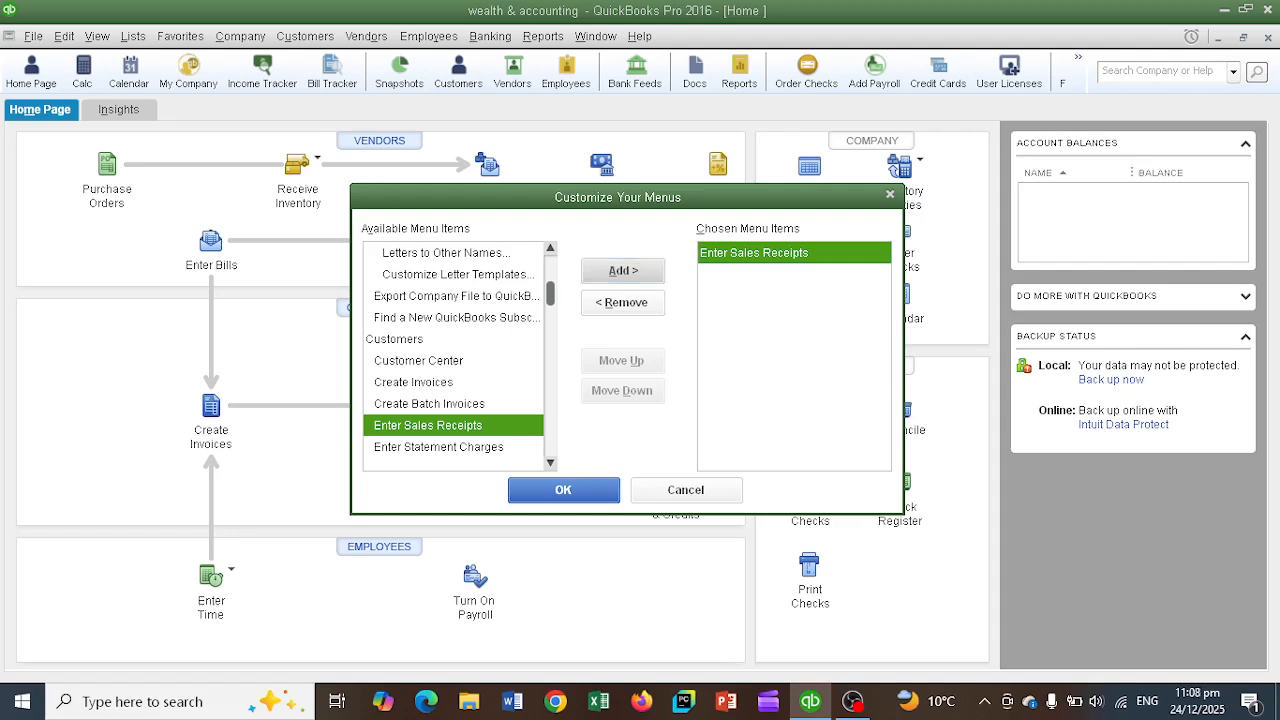
Add Create Invoices to the chosen Favorites menu items and save the menu customization
click(414, 382)
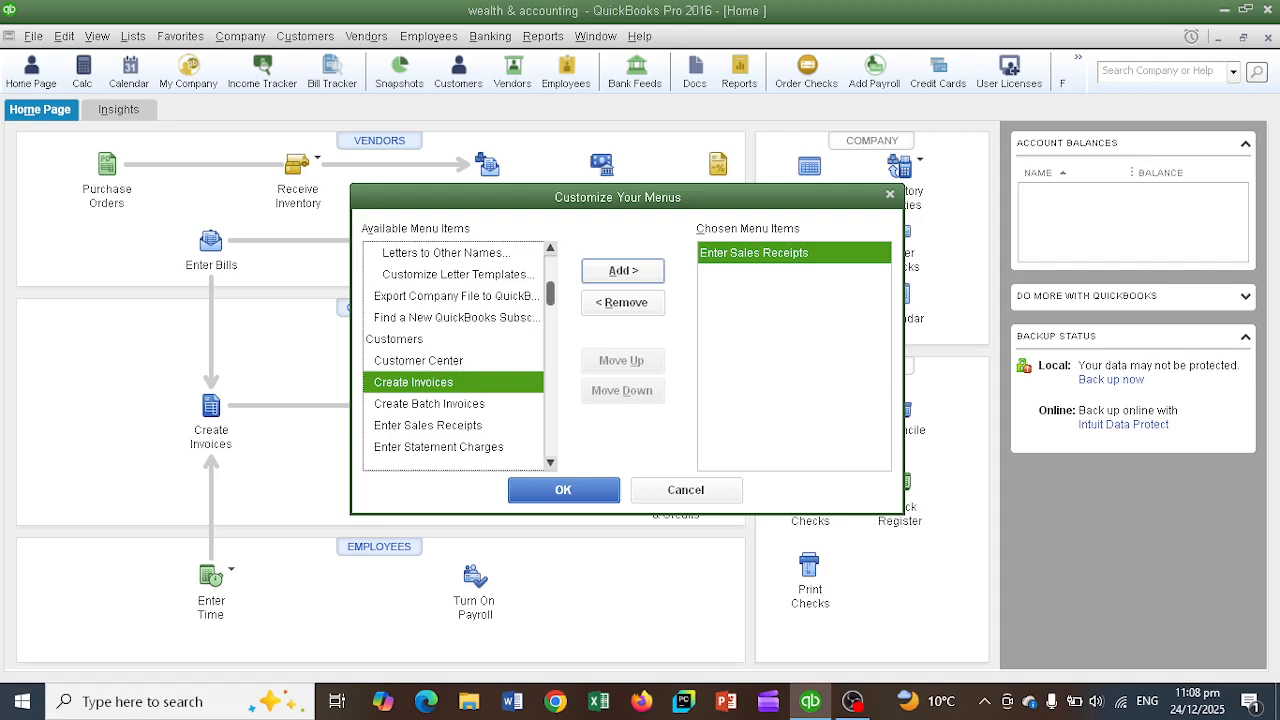
click(623, 270)
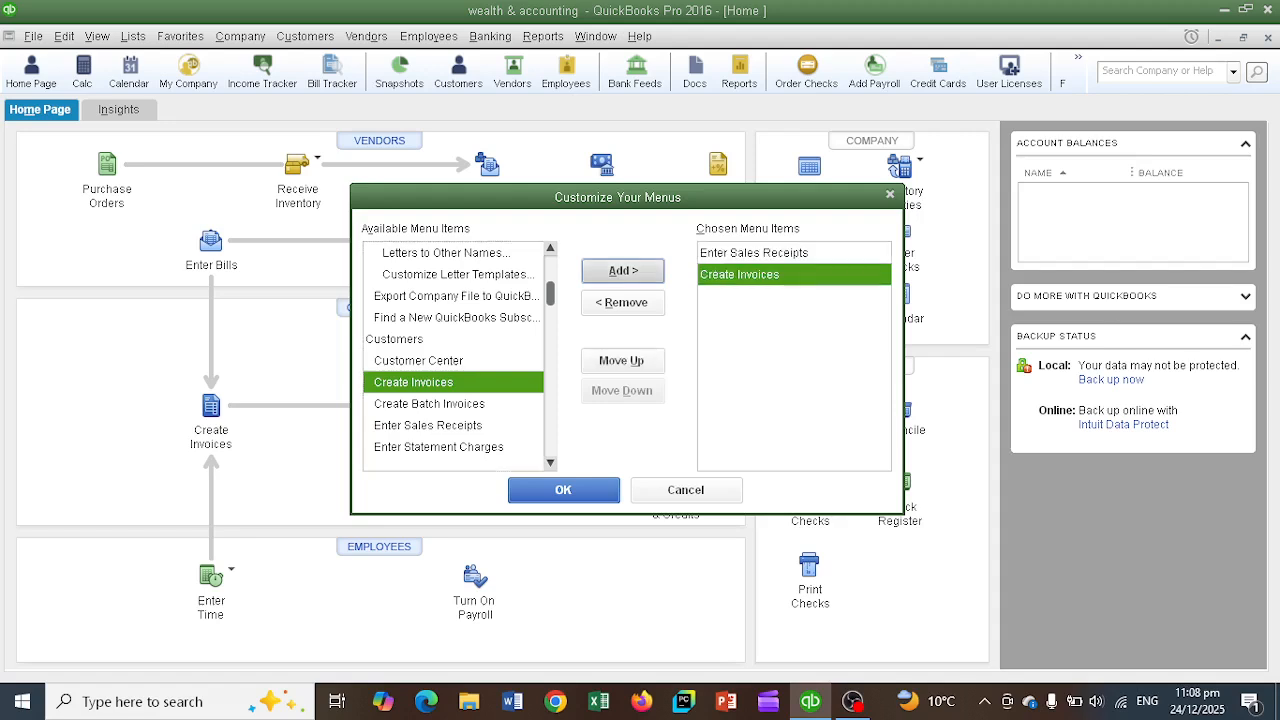
key(Return)
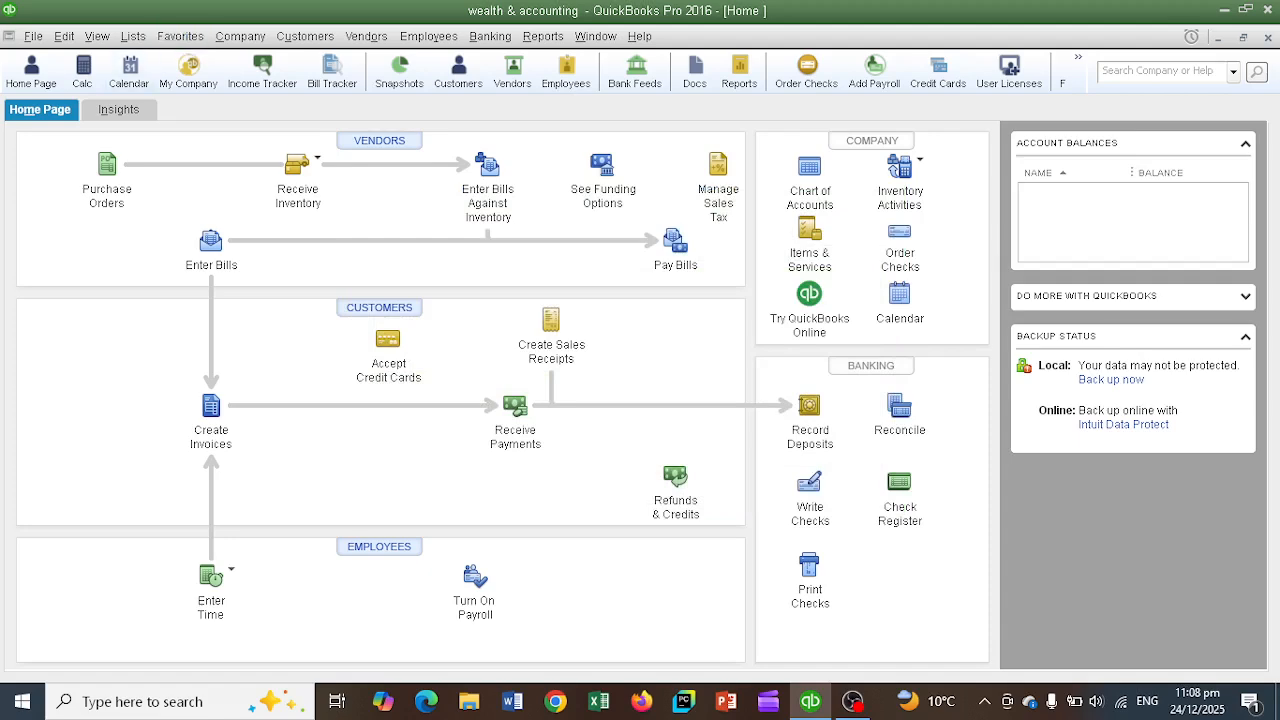
Check the customized Favorites menu for the Enter Sales Receipts and Create Invoices entries
click(180, 36)
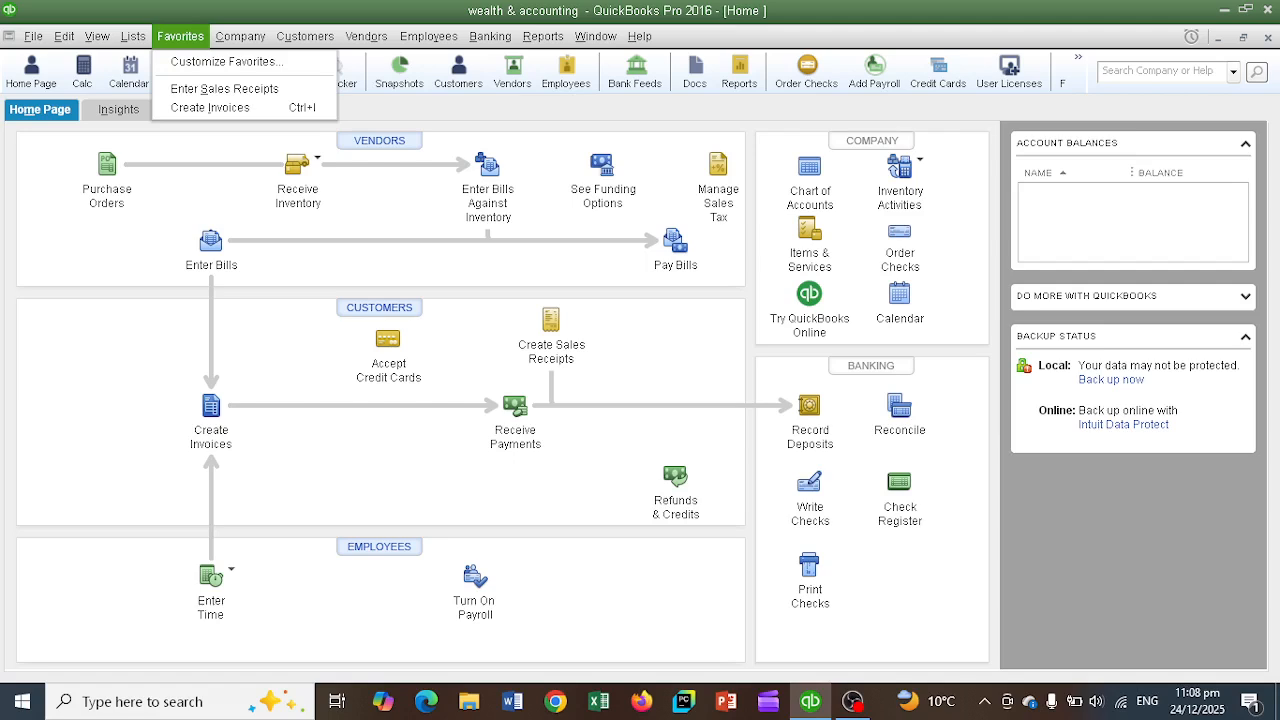
key(Down)
key(Down)
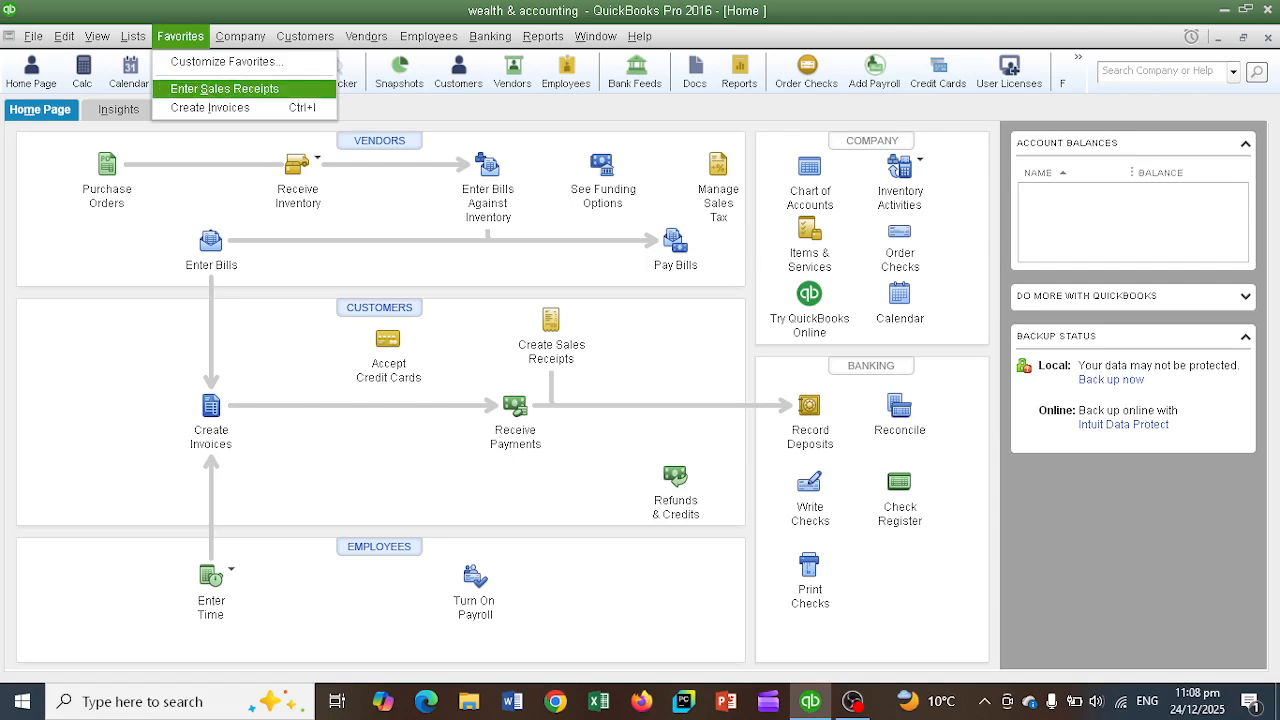
key(Down)
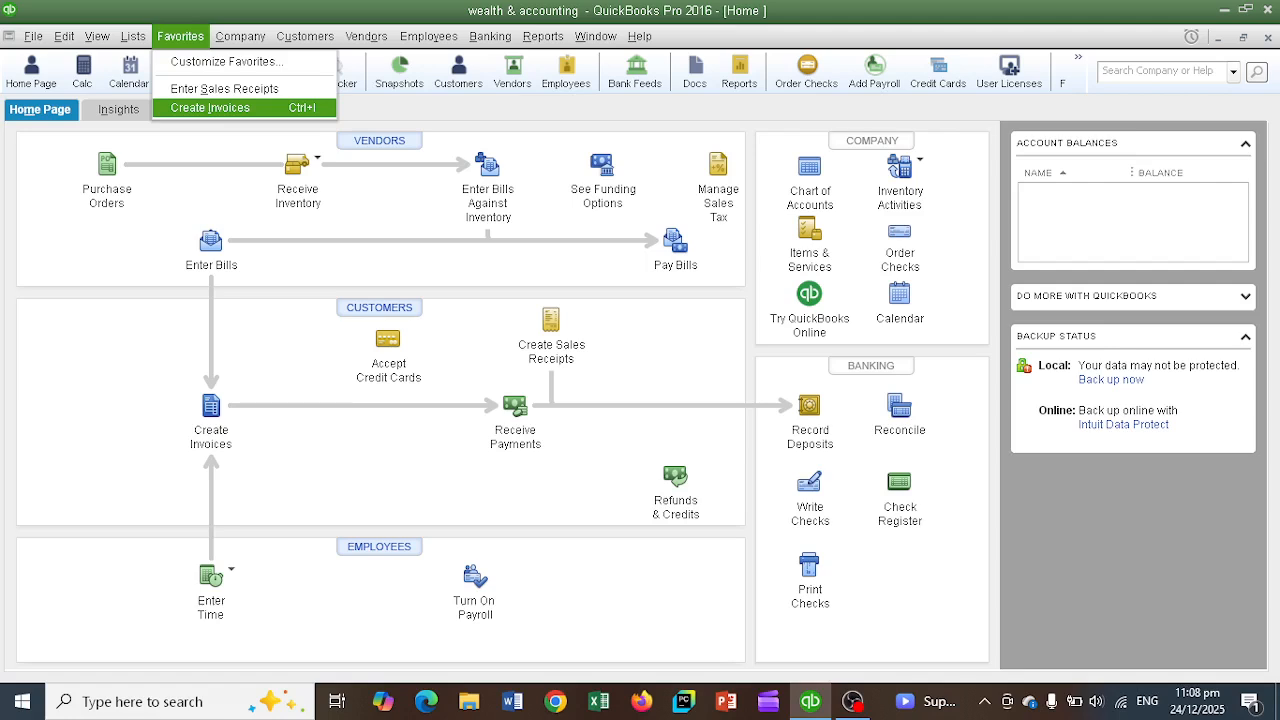
mouse_move(240, 37)
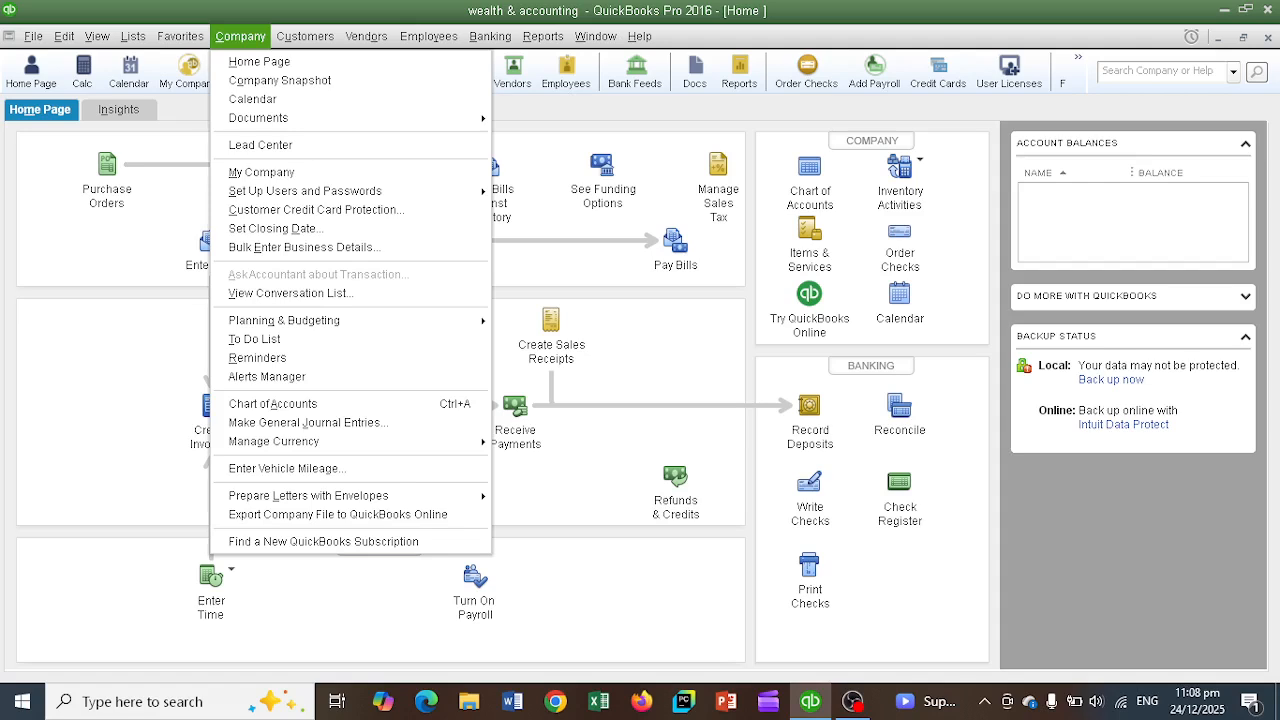
key(Escape)
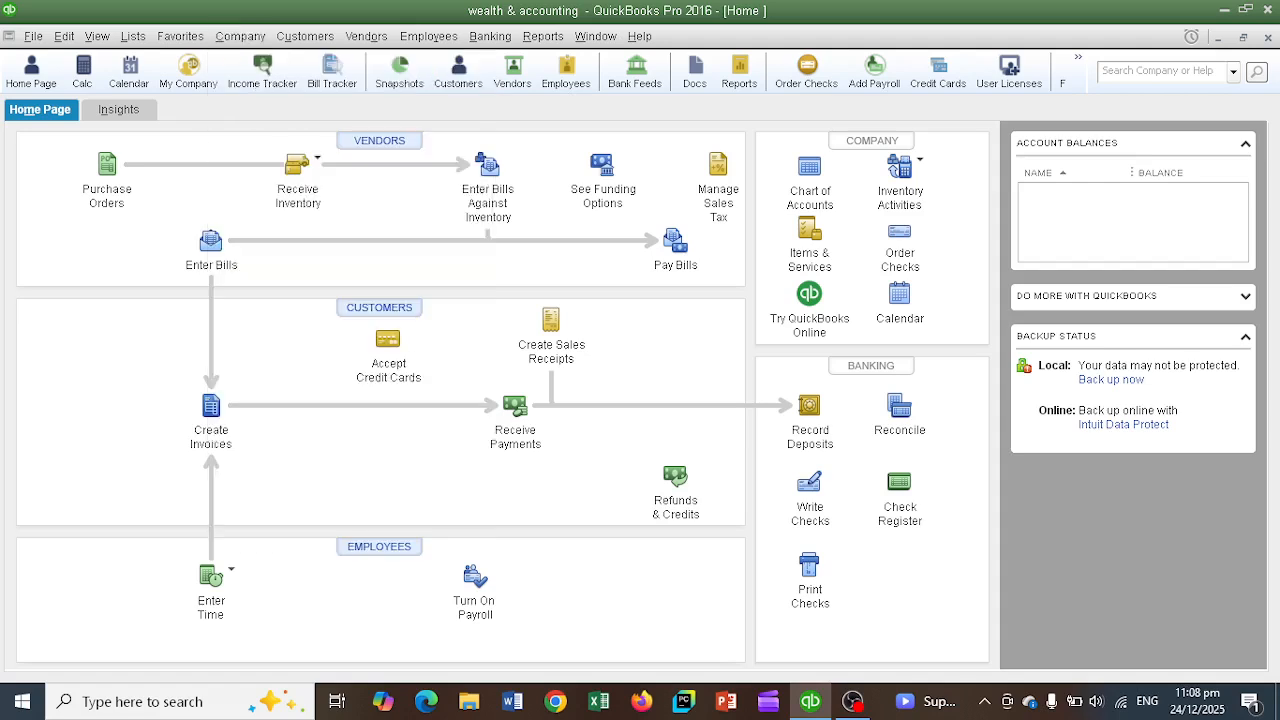